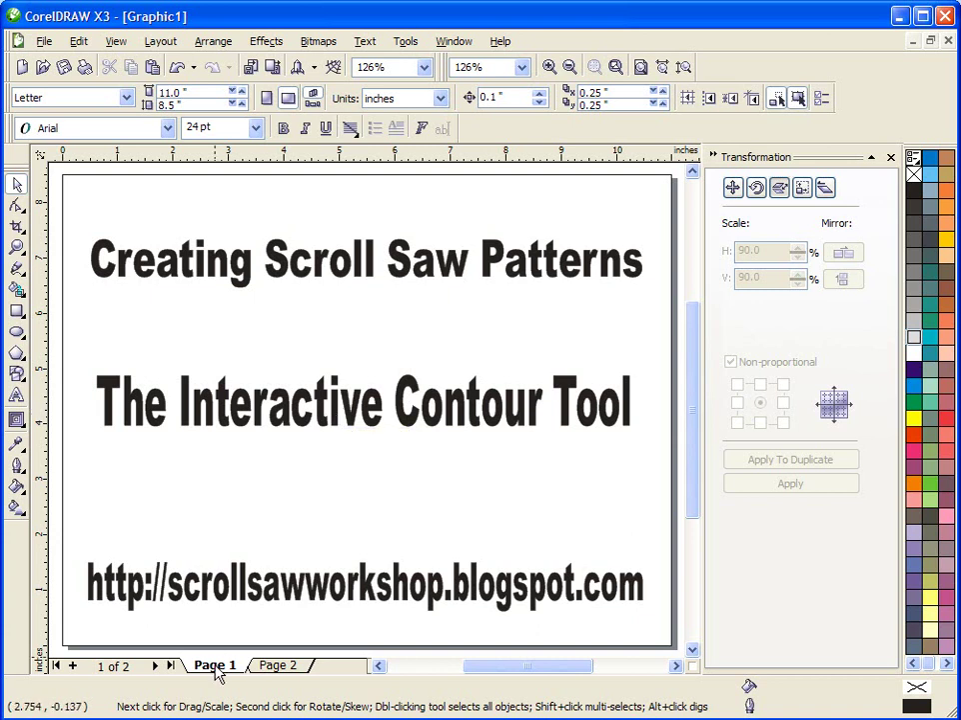
On Page 2, draw a tall rectangle and place a copy beside it
left_click(300, 672)
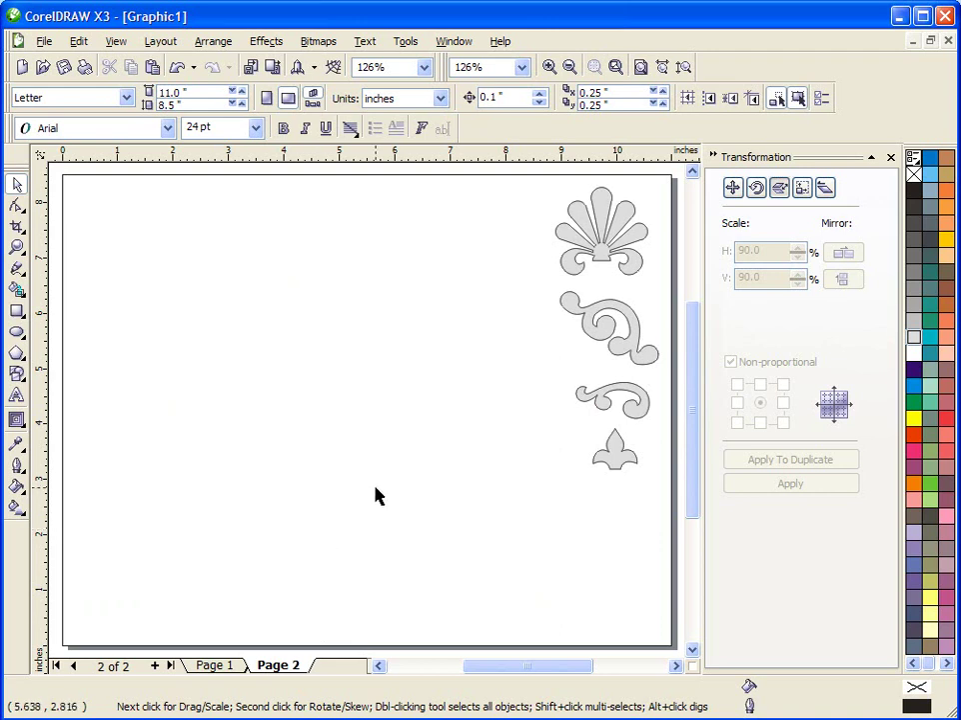
left_click(17, 311)
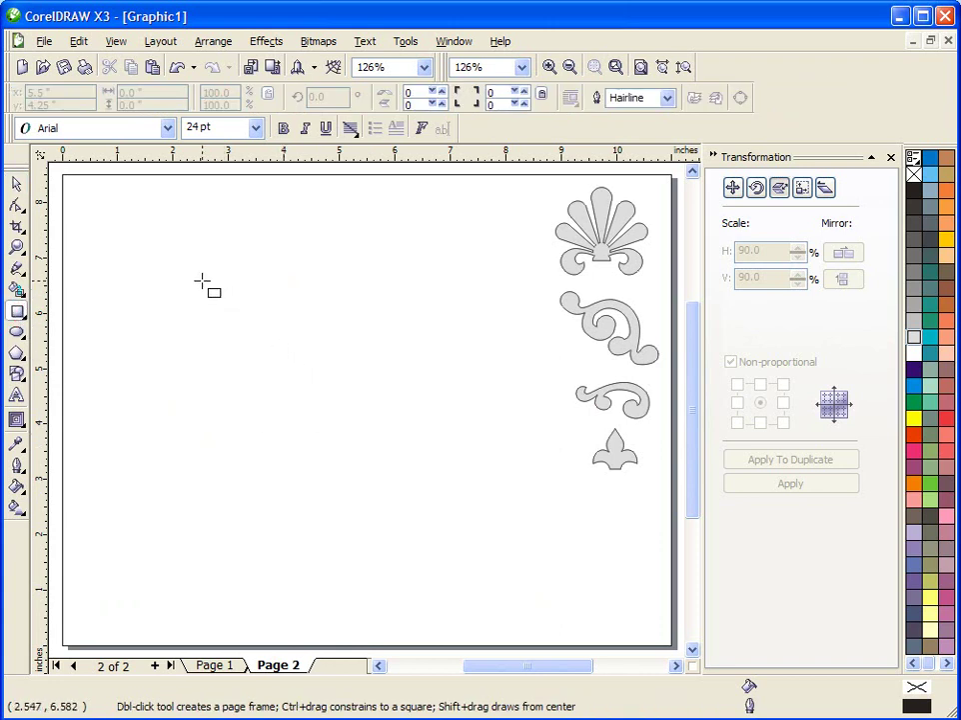
left_click_drag(202, 279, 411, 531)
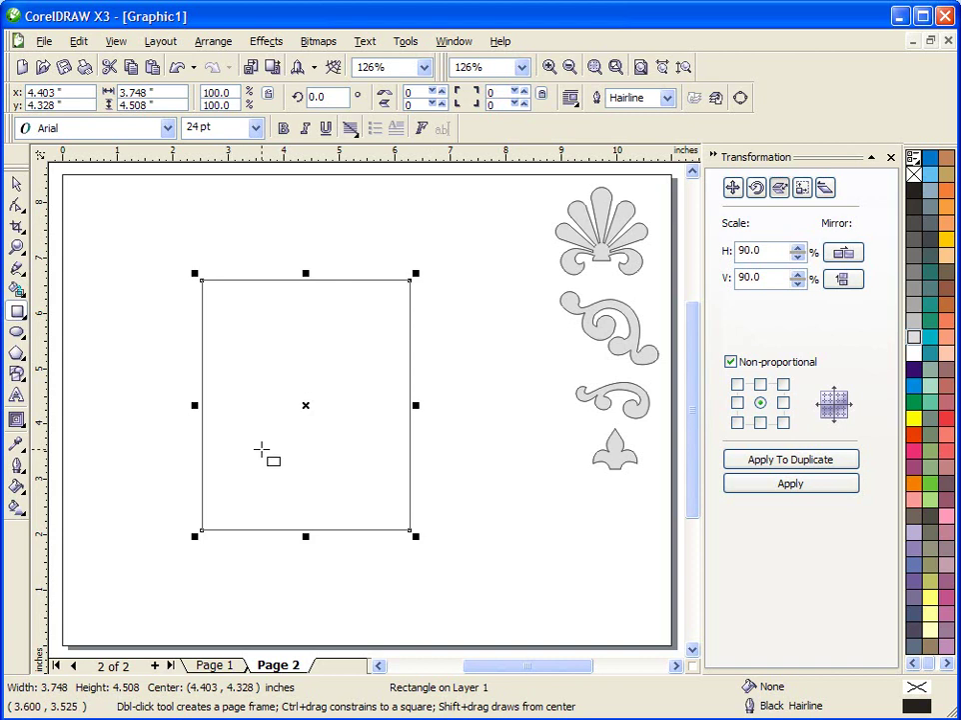
left_click(16, 184)
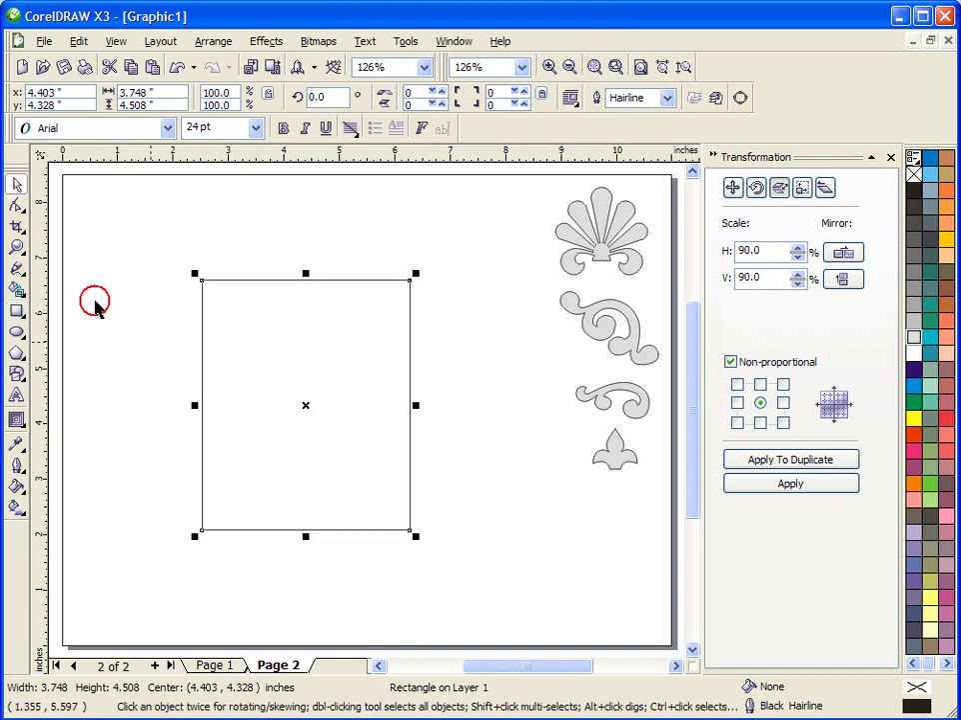
left_click_drag(200, 367, 187, 387)
left_click_drag(438, 405, 414, 405)
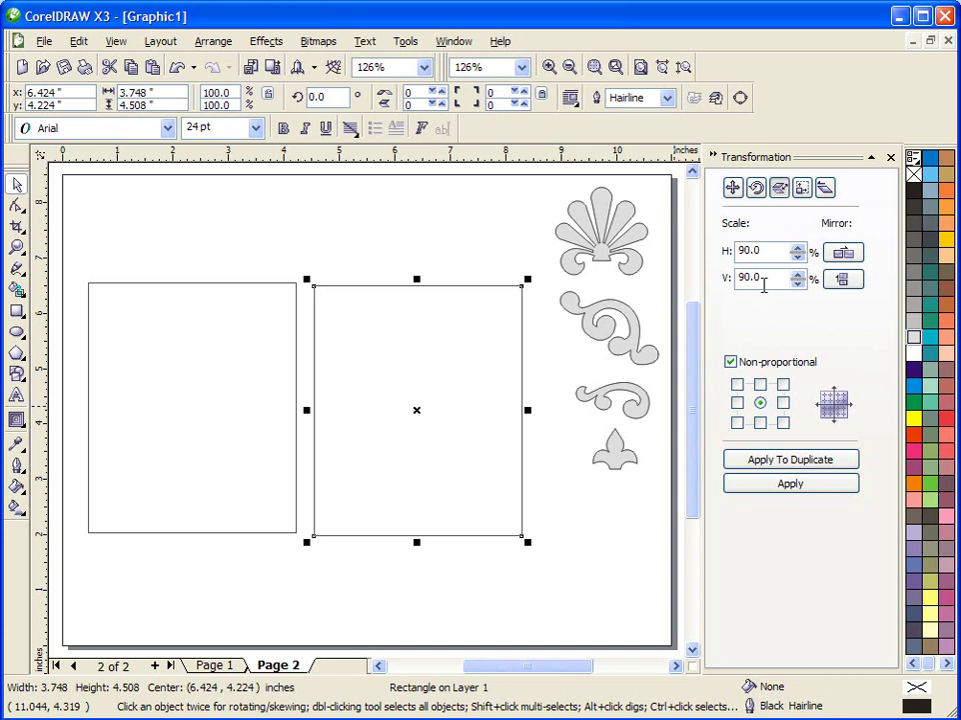
Scale the copy to 90% and centre both rectangles on the page
left_click(792, 484)
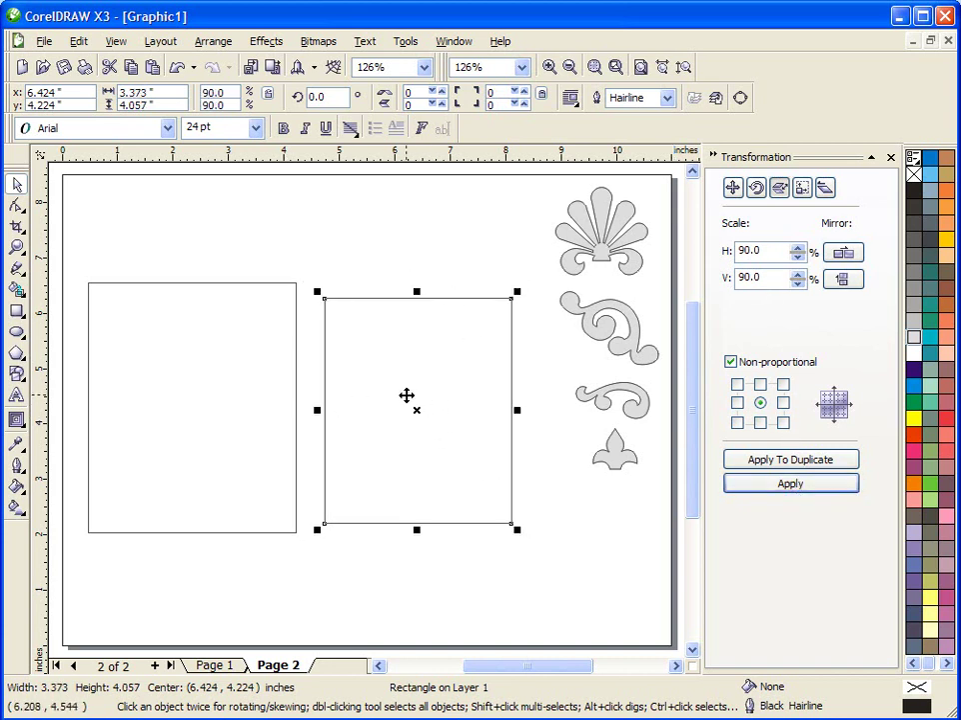
left_click(424, 337)
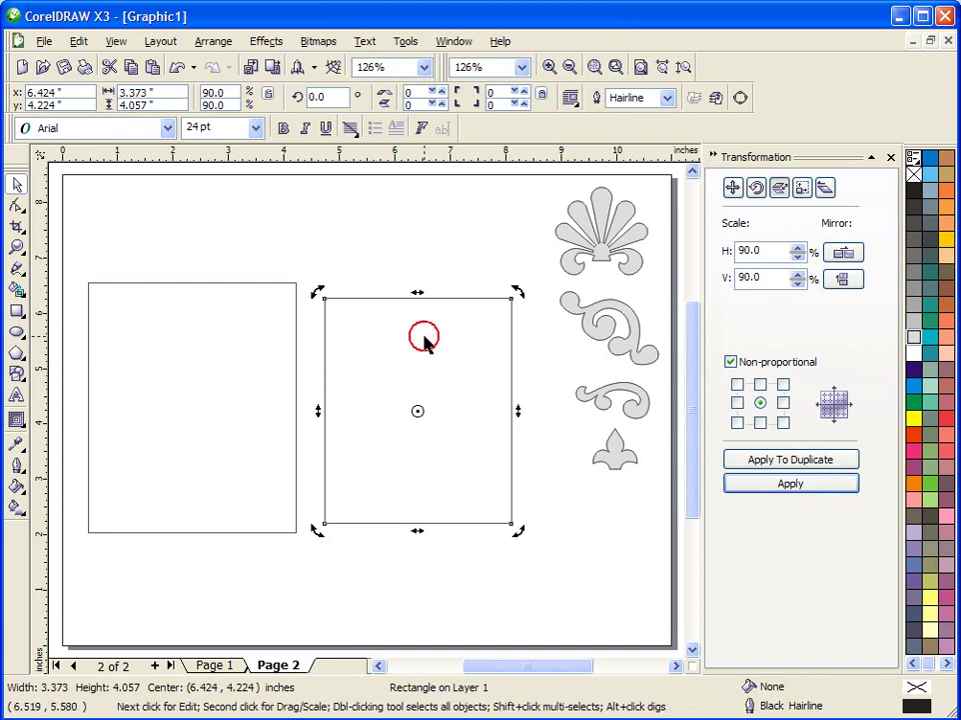
left_click_drag(432, 370, 367, 379)
left_click(107, 352)
key("p")
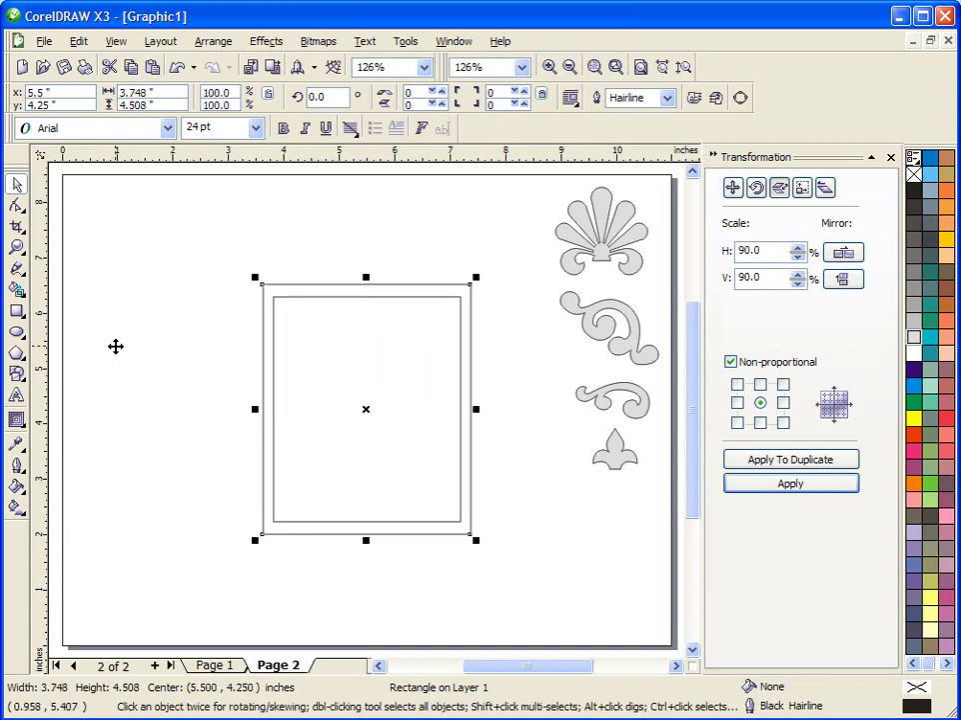
Subtract the inner rectangle with Back Minus Front and fill the frame 10% Black
left_click_drag(240, 248, 536, 562)
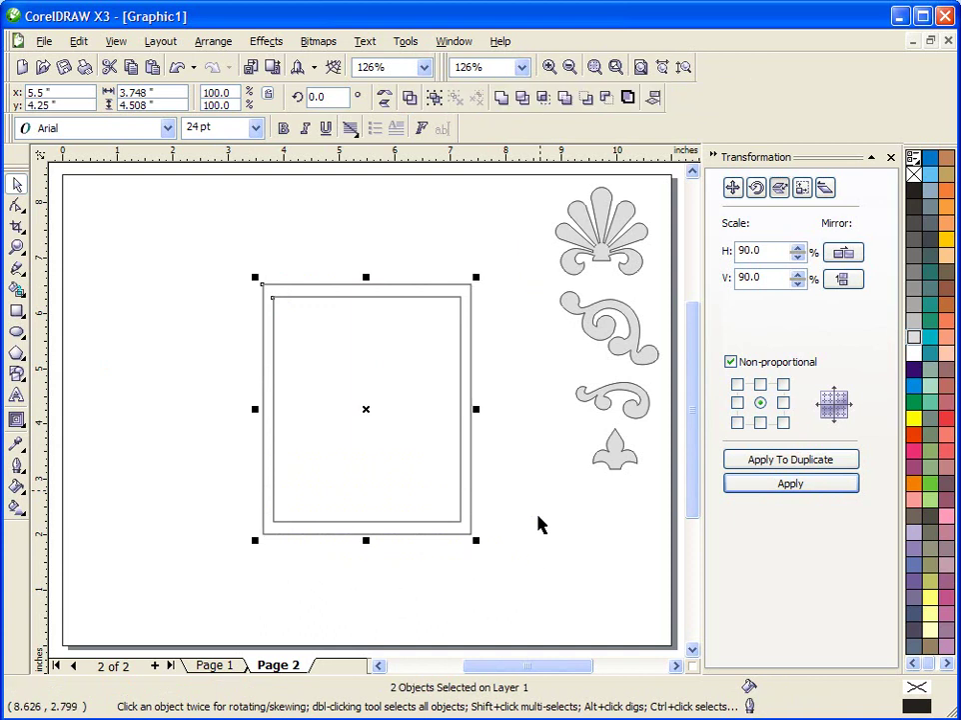
left_click(607, 99)
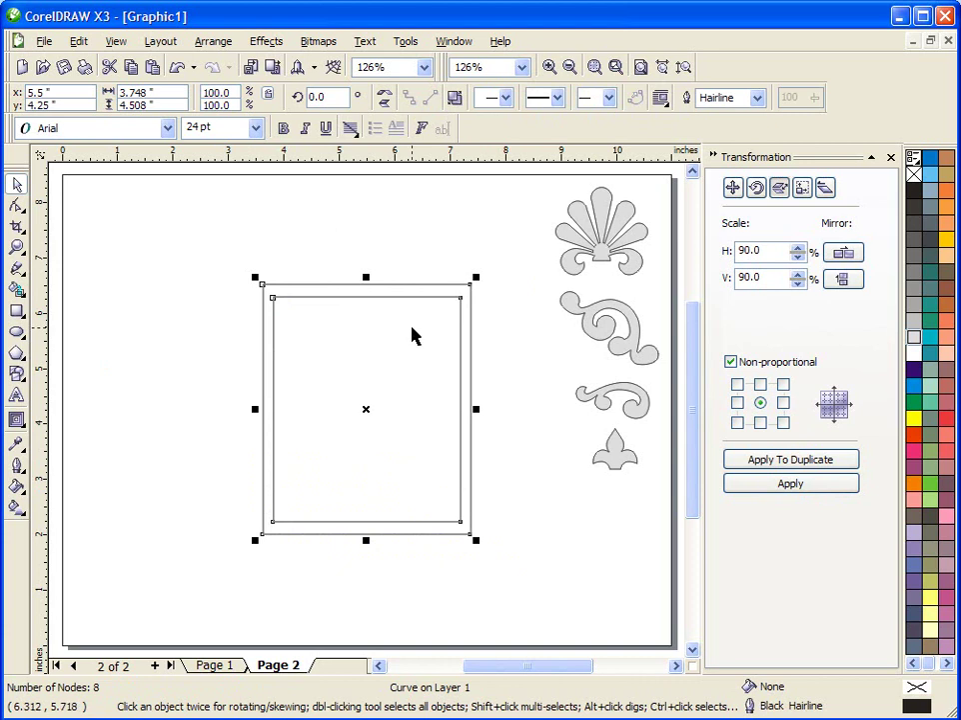
left_click(915, 337)
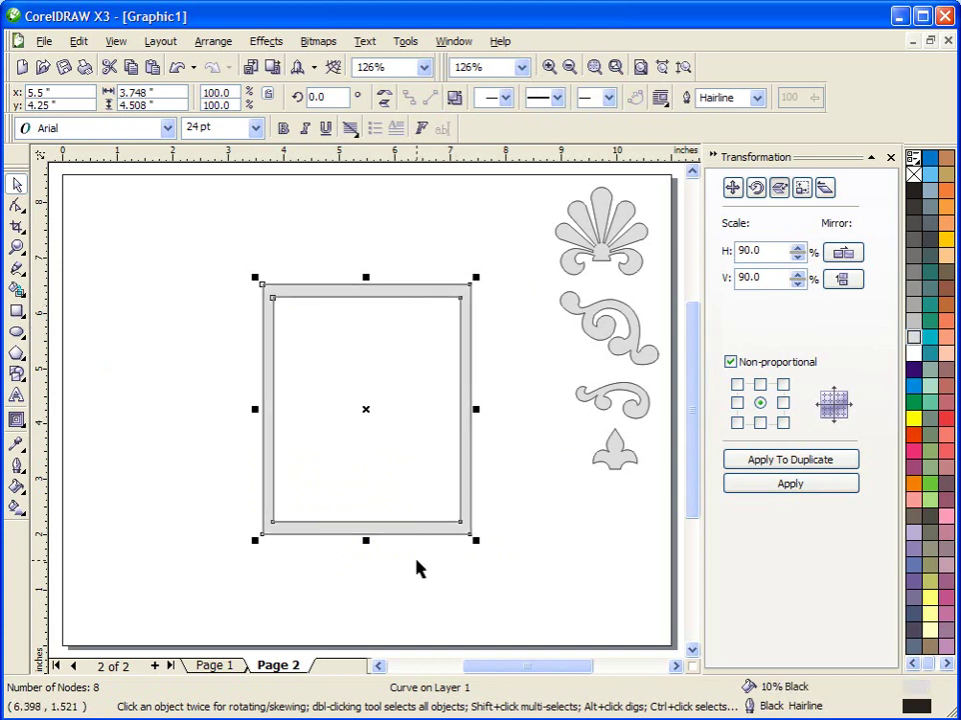
left_click_drag(461, 280, 289, 195)
Reposition the frame and place the scroll ornament in its top-right corner
left_click(348, 273)
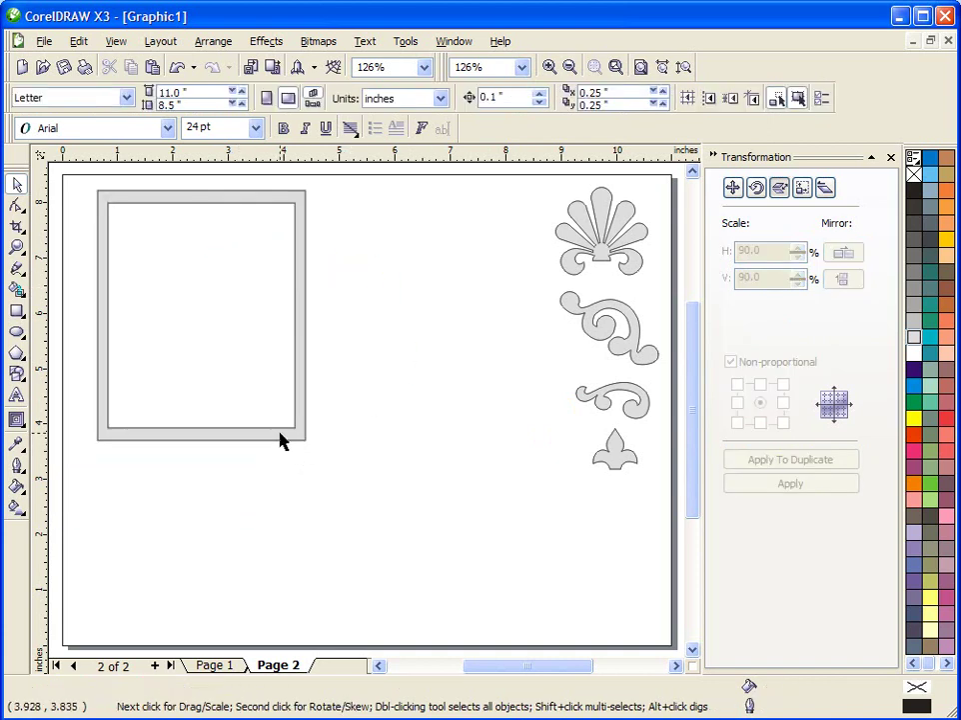
left_click_drag(278, 436, 307, 515)
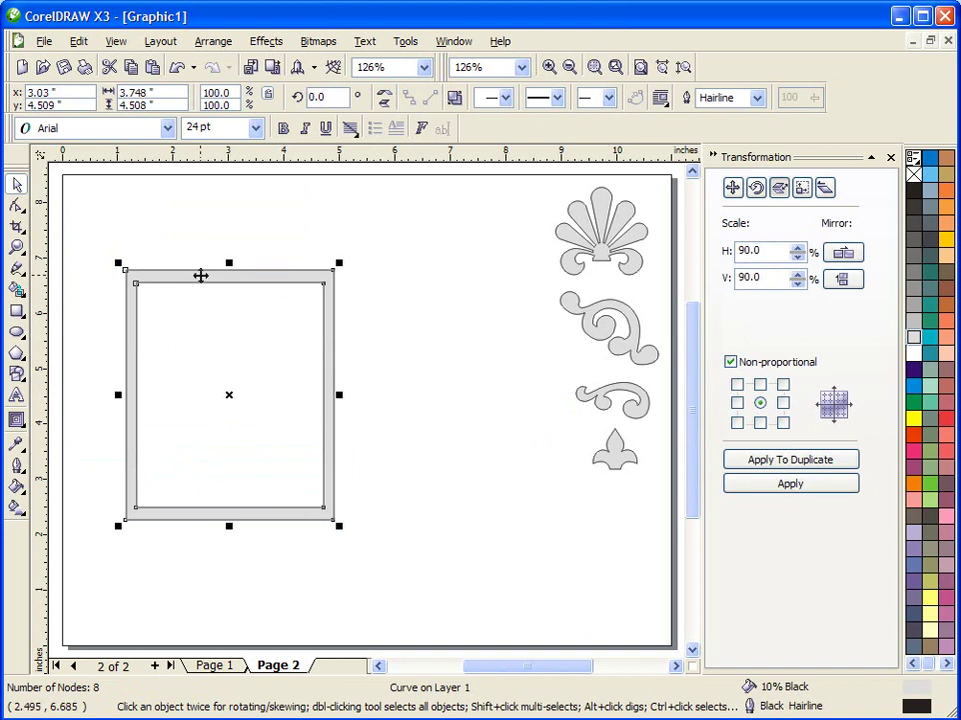
left_click_drag(198, 275, 292, 245)
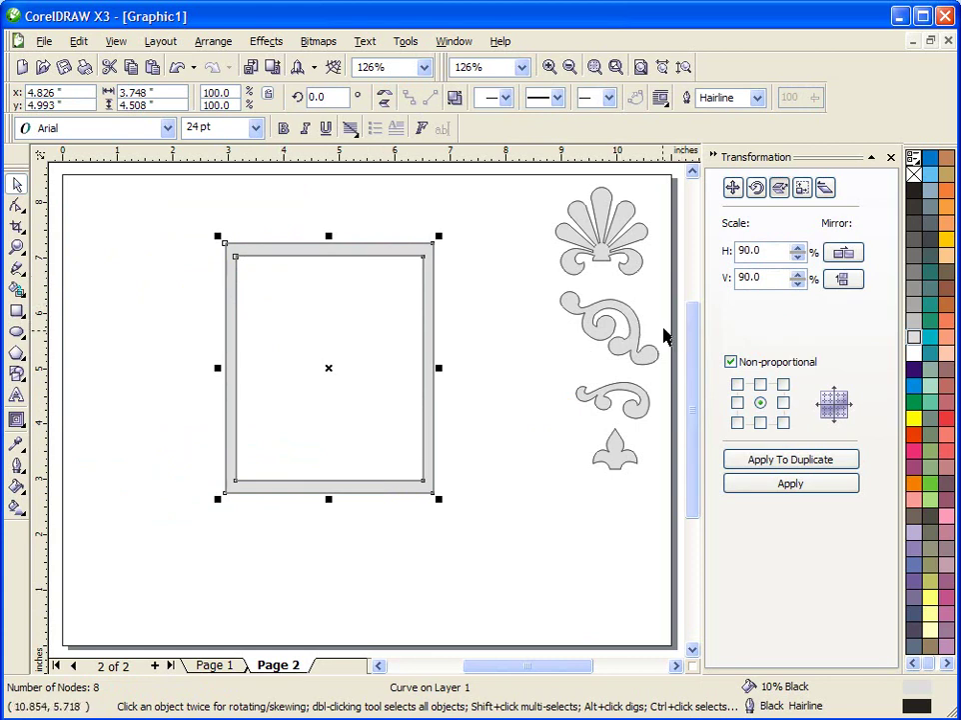
left_click_drag(629, 319, 398, 276)
Weld the scroll ornament and frame into one shape and shift it
left_click_drag(187, 207, 491, 566)
left_click(519, 97)
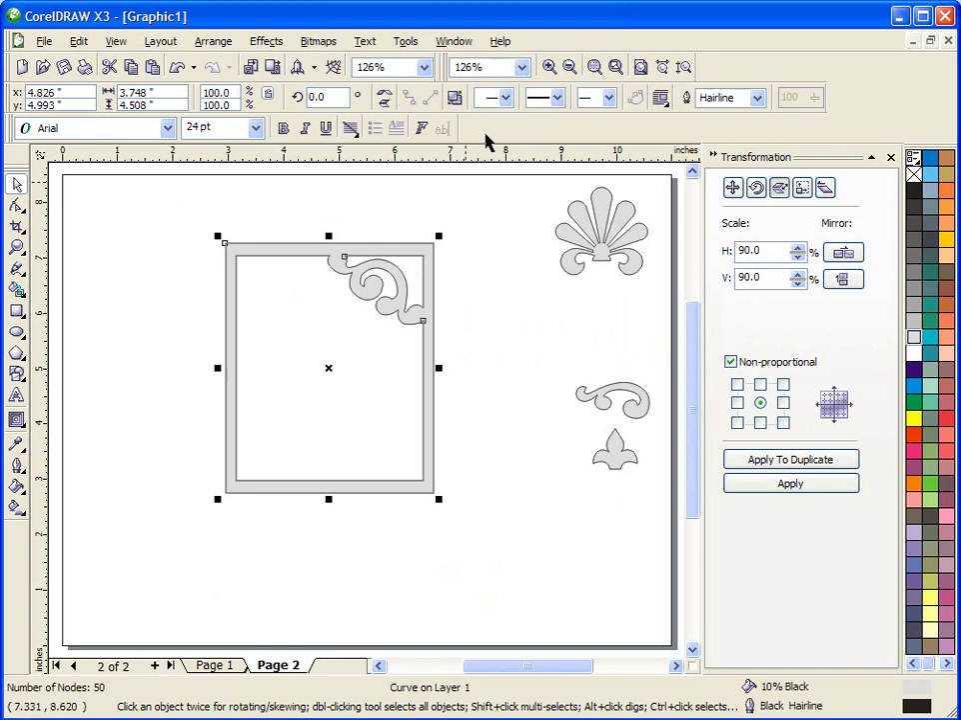
left_click_drag(309, 275, 272, 304)
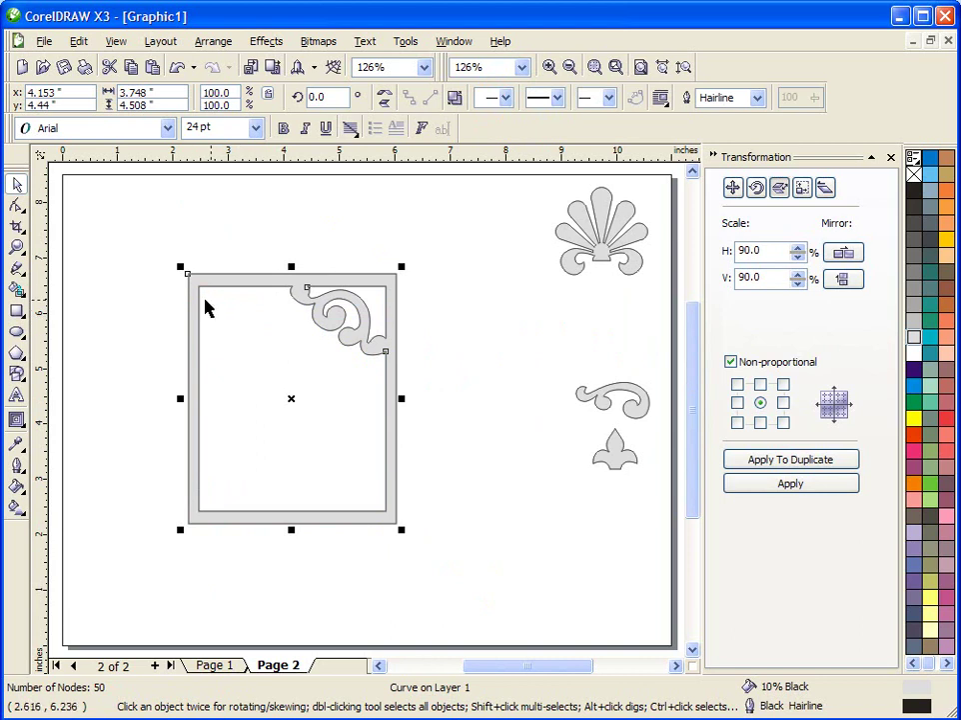
Undo the move and weld, then return the ornament beside the palmette
left_click(177, 70)
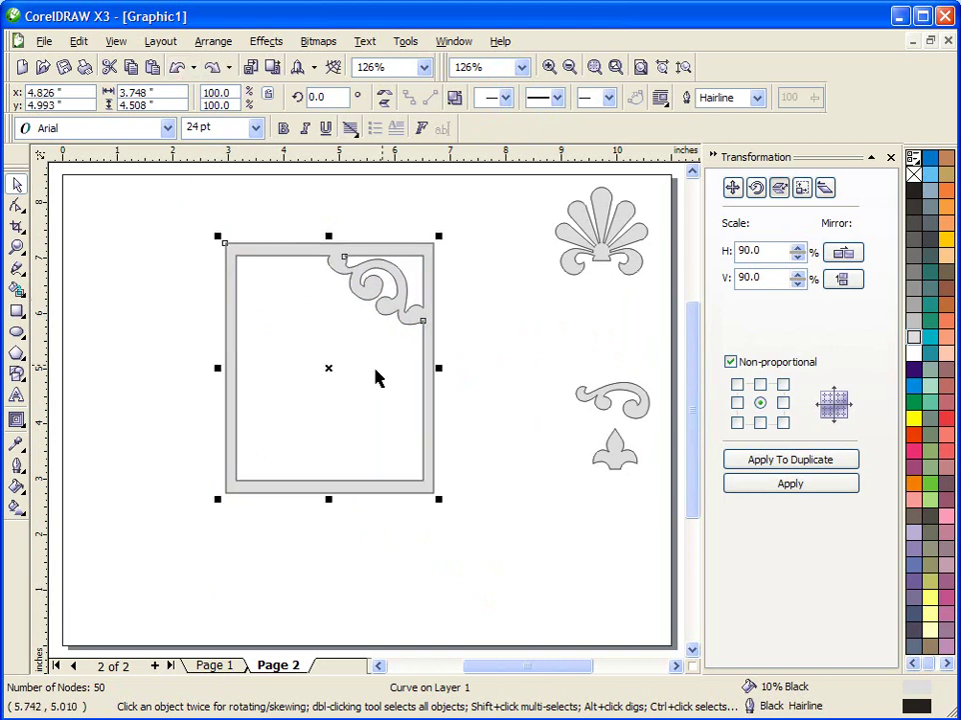
left_click(171, 72)
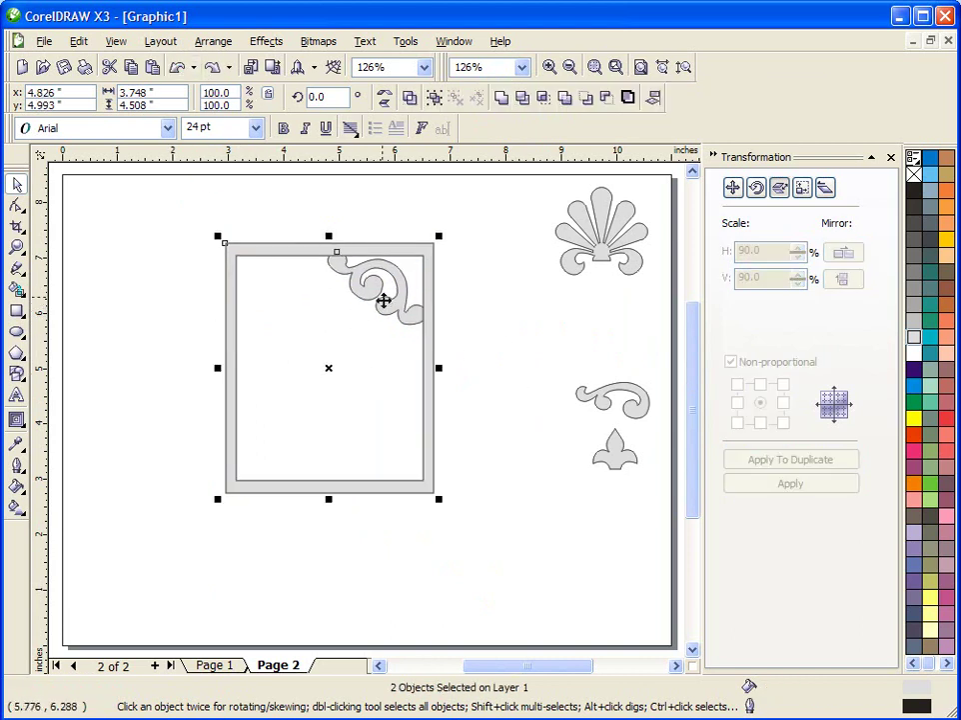
left_click_drag(382, 290, 606, 331)
left_click(473, 345)
left_click_drag(250, 278, 382, 298)
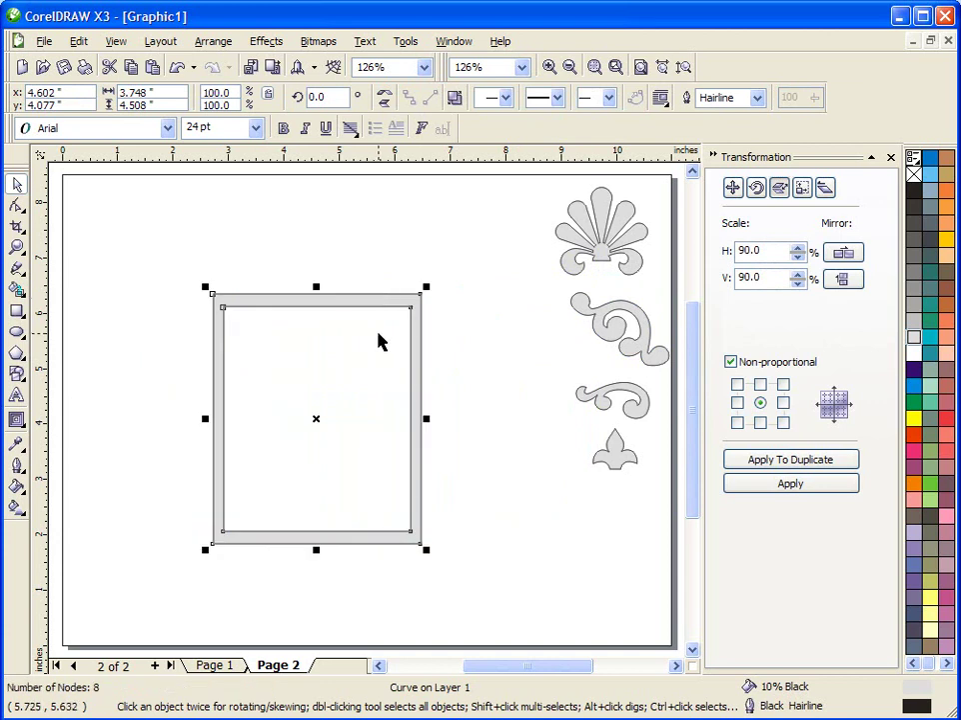
Delete the frame and draw a heart from the Basic Shapes heart preset
key("Delete")
left_click(17, 375)
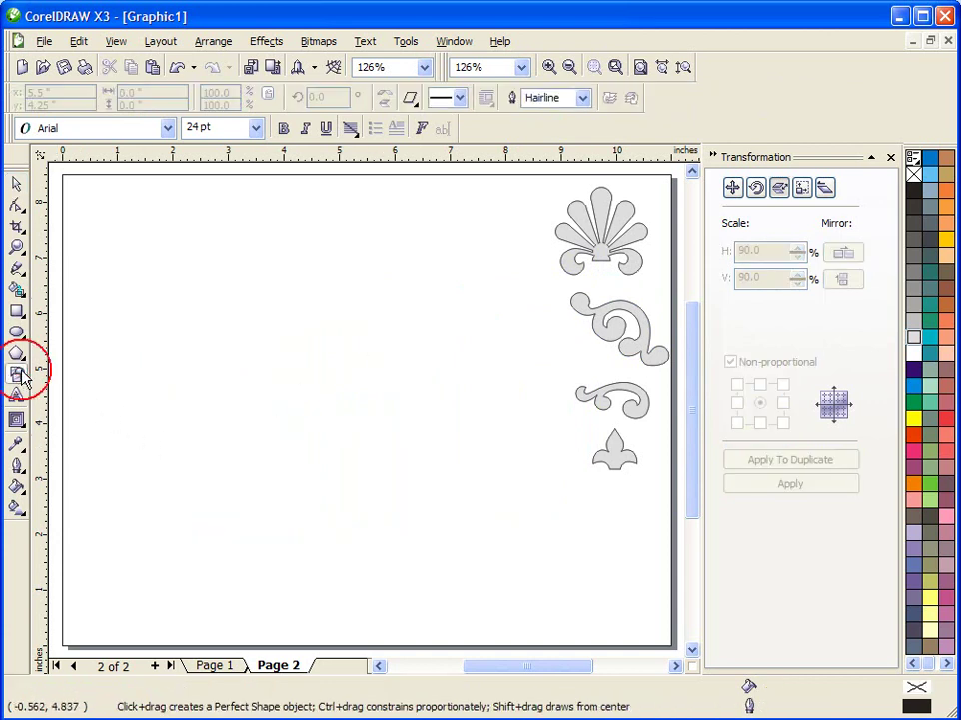
left_click(409, 99)
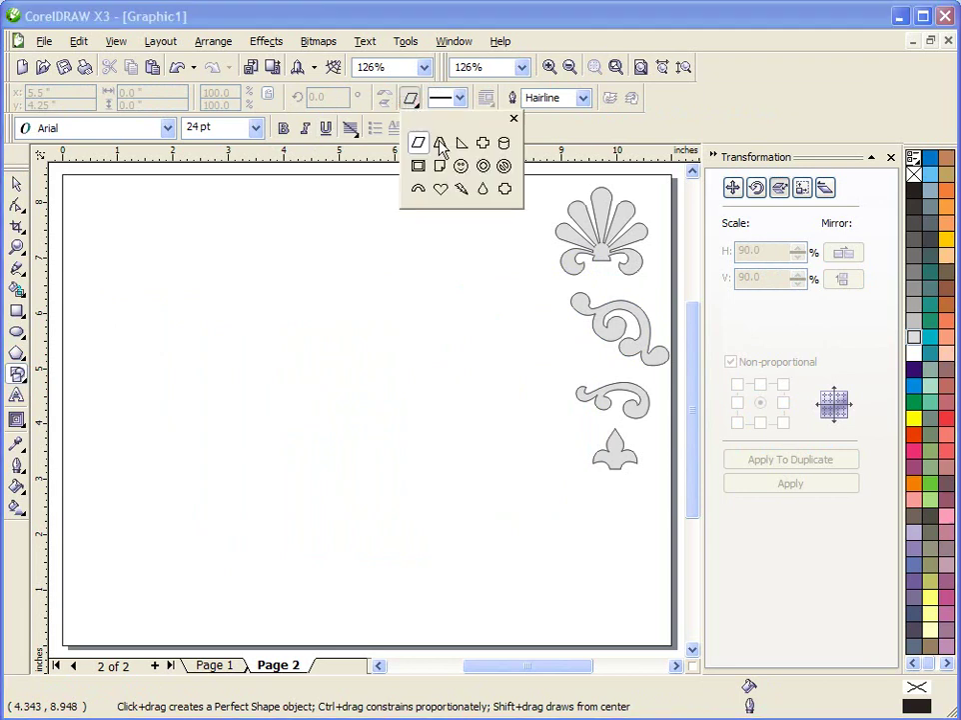
left_click(441, 188)
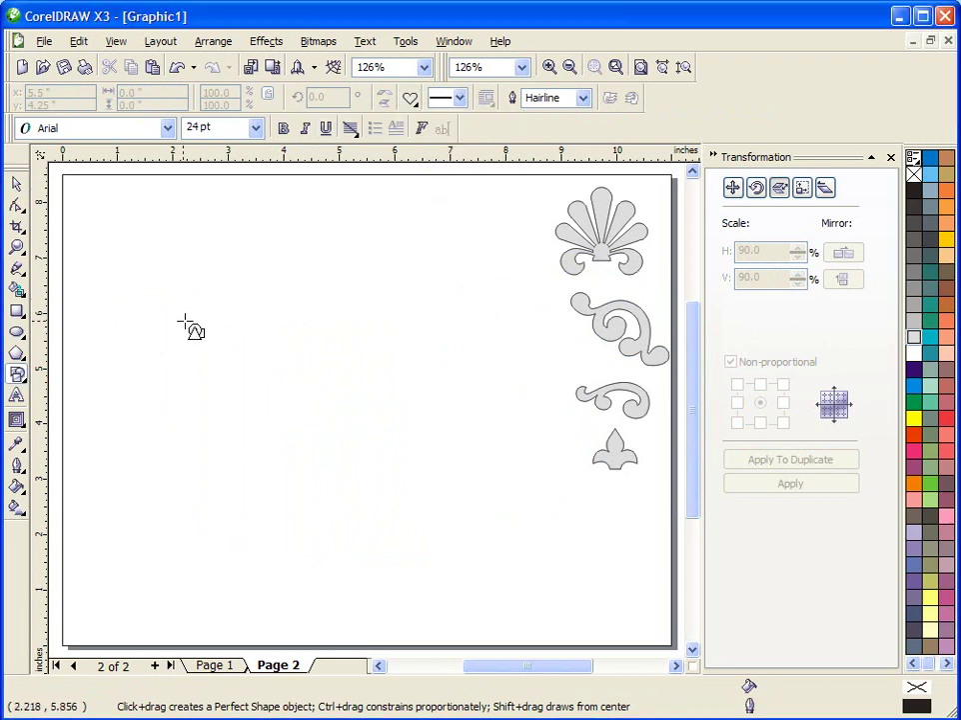
left_click_drag(189, 302, 374, 498)
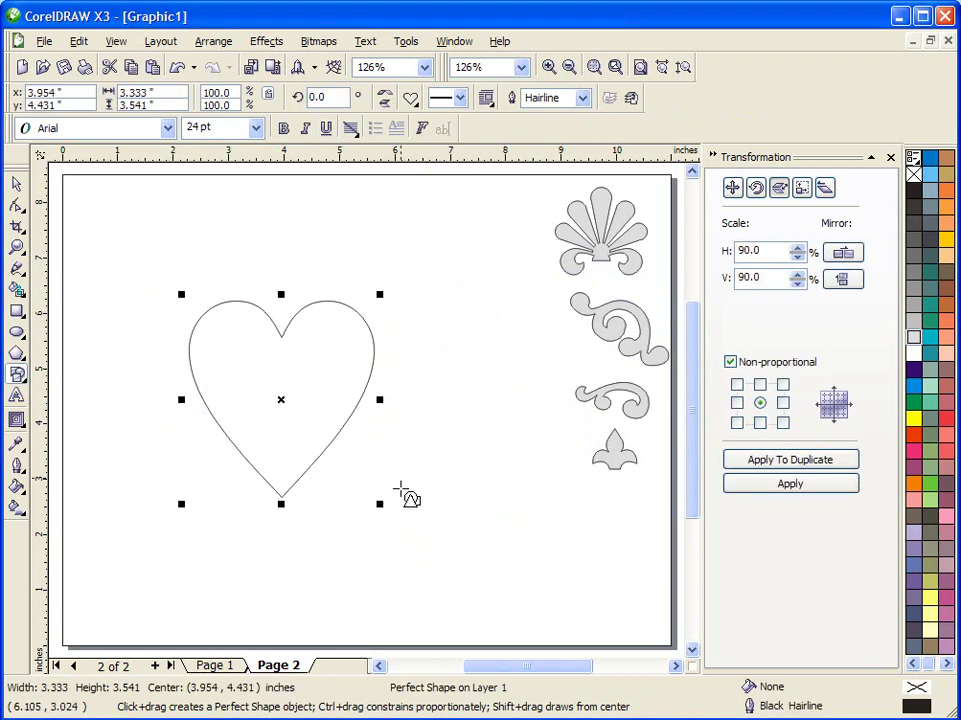
Duplicate the heart and scale the copy to 90%
left_click(17, 183)
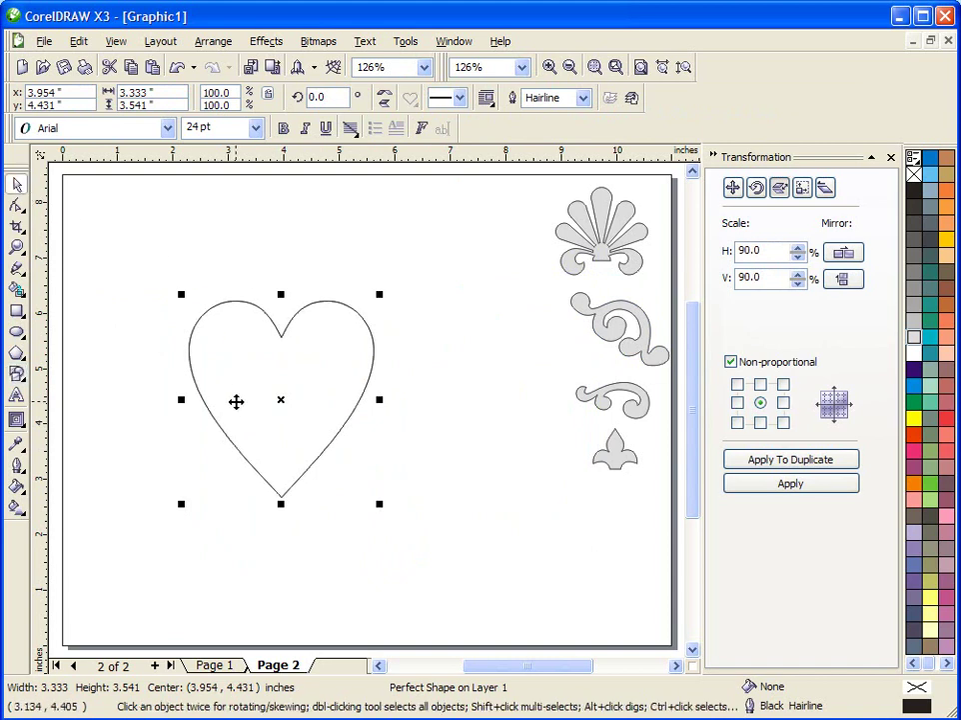
left_click_drag(239, 389, 400, 391)
left_click_drag(296, 401, 228, 401)
left_click(439, 405)
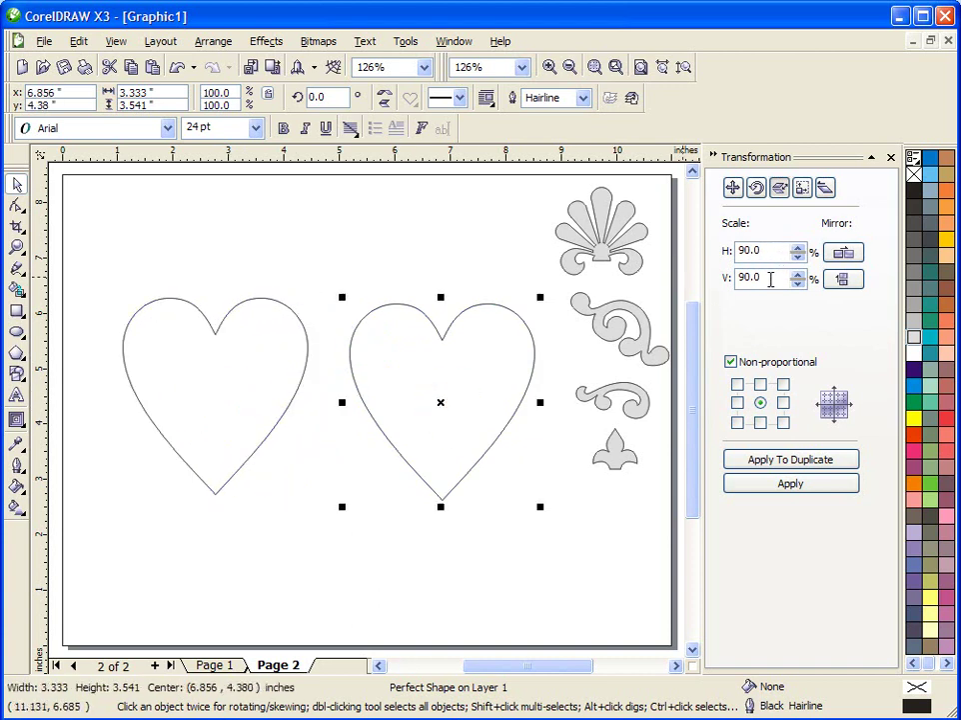
left_click(785, 484)
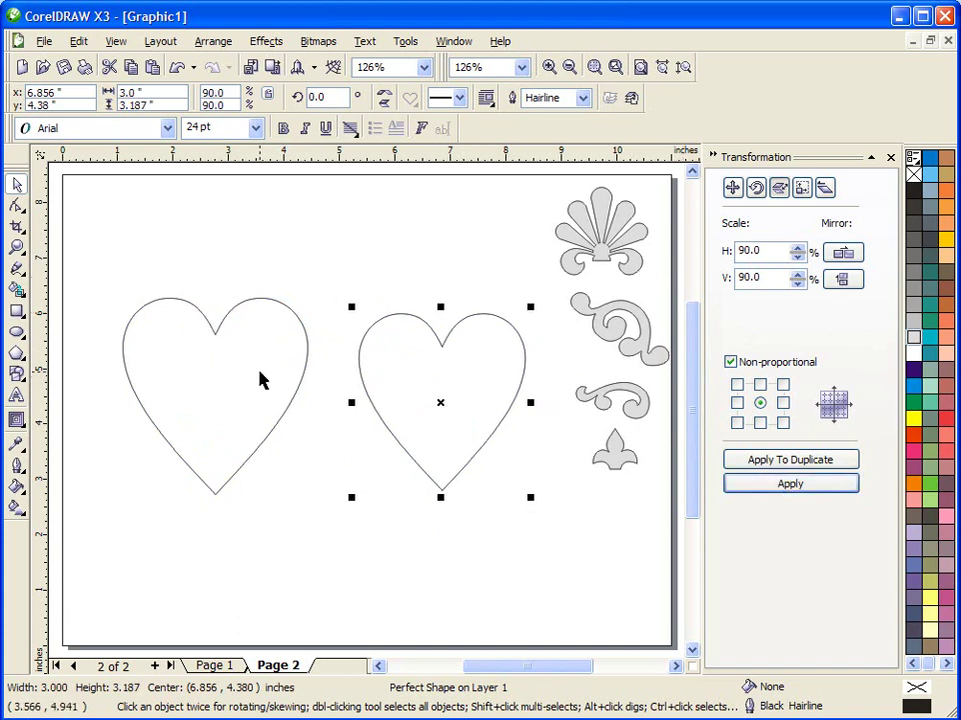
Centre both hearts together, enlarge the pair to about 6.2 by 6.6 inches, and move it mid-page
left_click(420, 383)
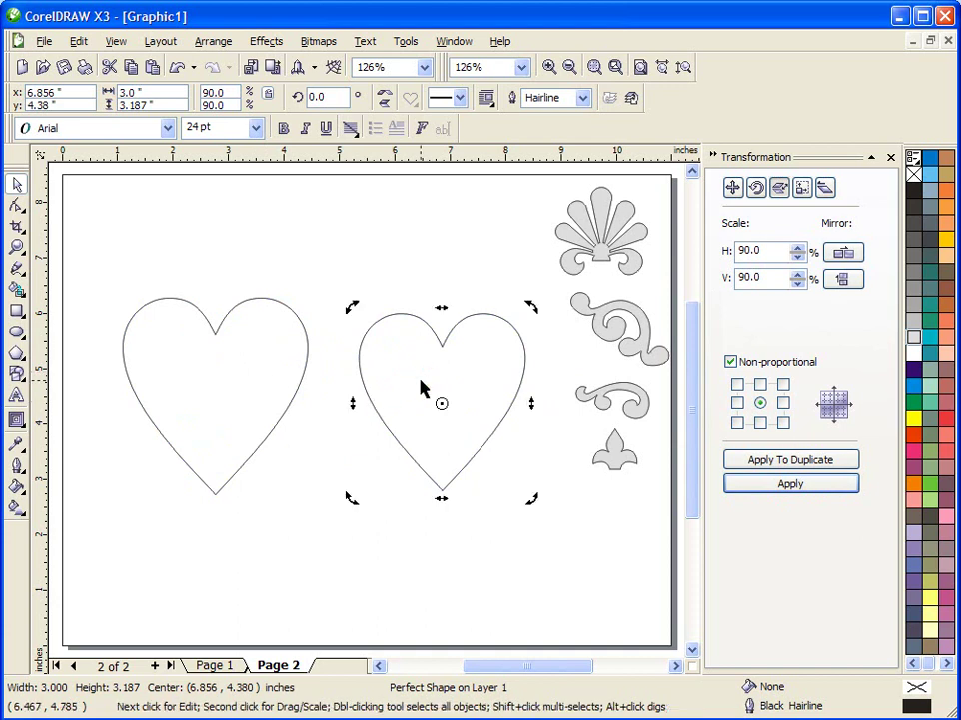
key("c")
left_click(186, 399)
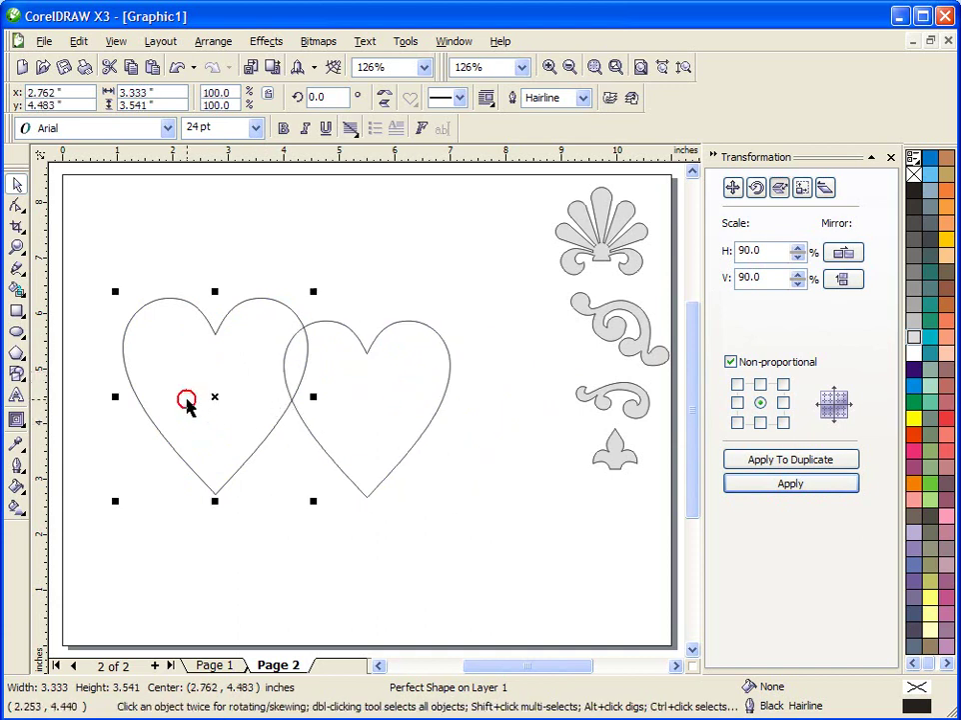
key("p")
left_click_drag(227, 237, 502, 568)
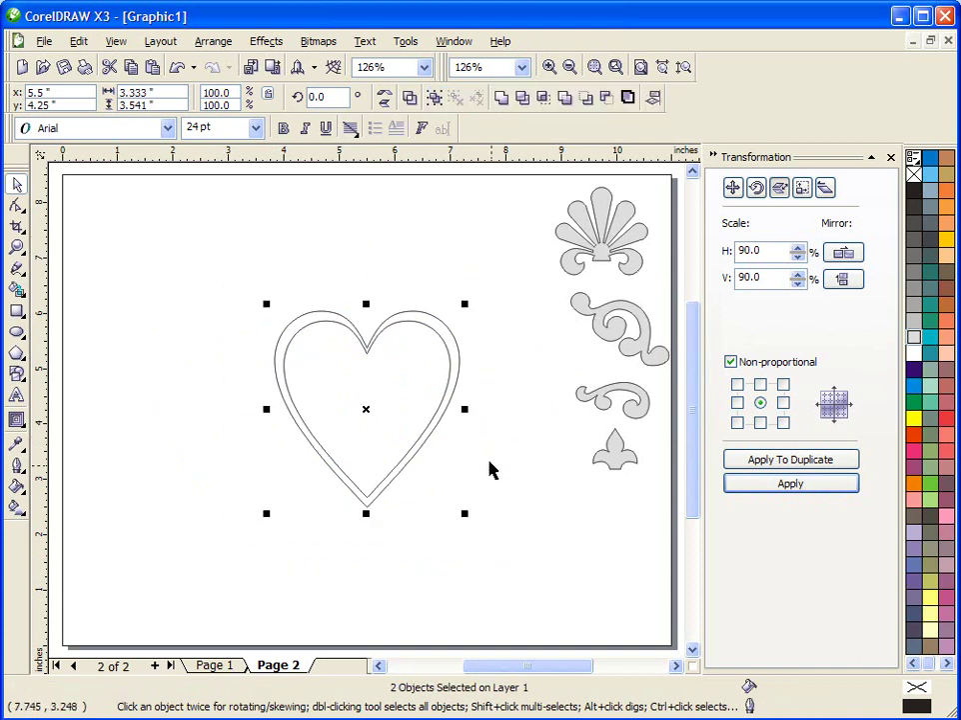
left_click_drag(467, 512, 624, 648)
left_click_drag(486, 404, 410, 338)
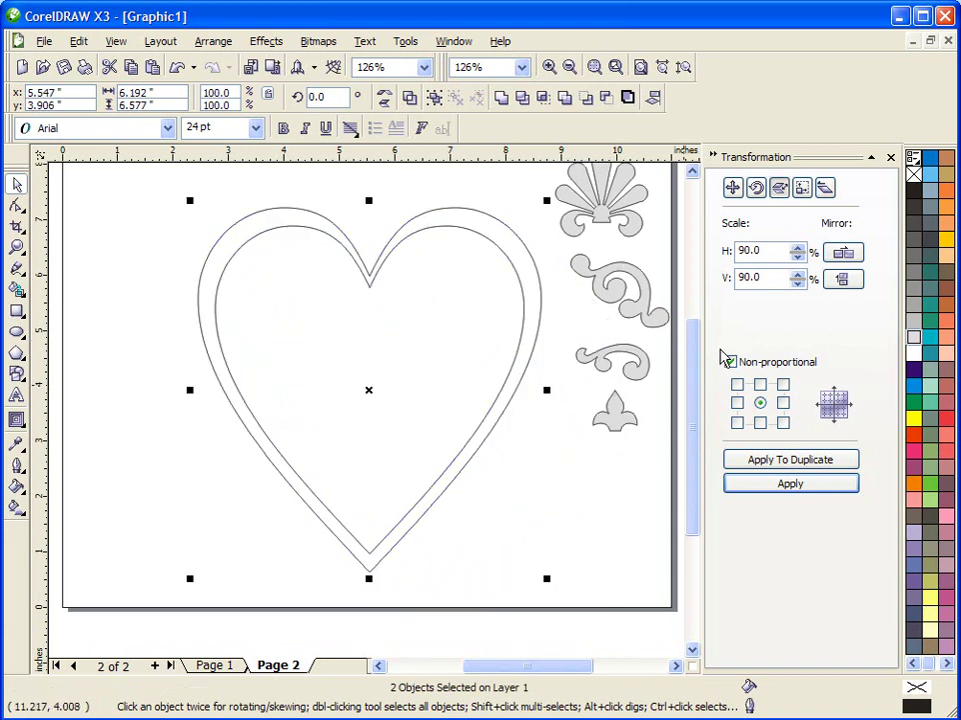
Scale the heart pair down to about 3.5 by 3.8 inches in the upper-left corner
scroll(698, 376, "up", 2)
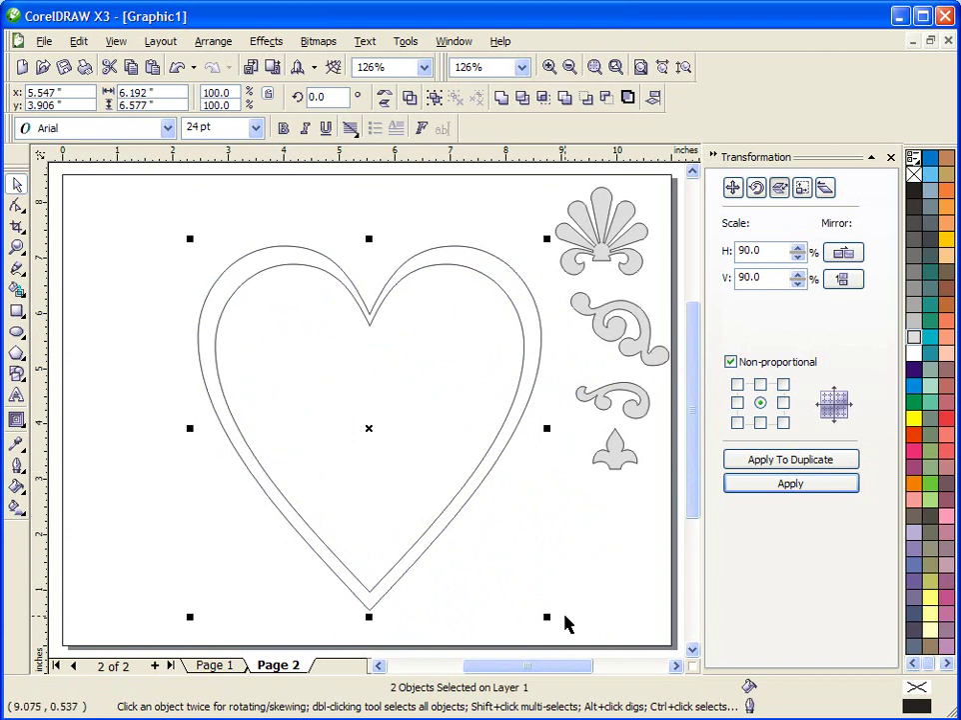
left_click_drag(550, 618, 399, 458)
left_click_drag(334, 331, 172, 280)
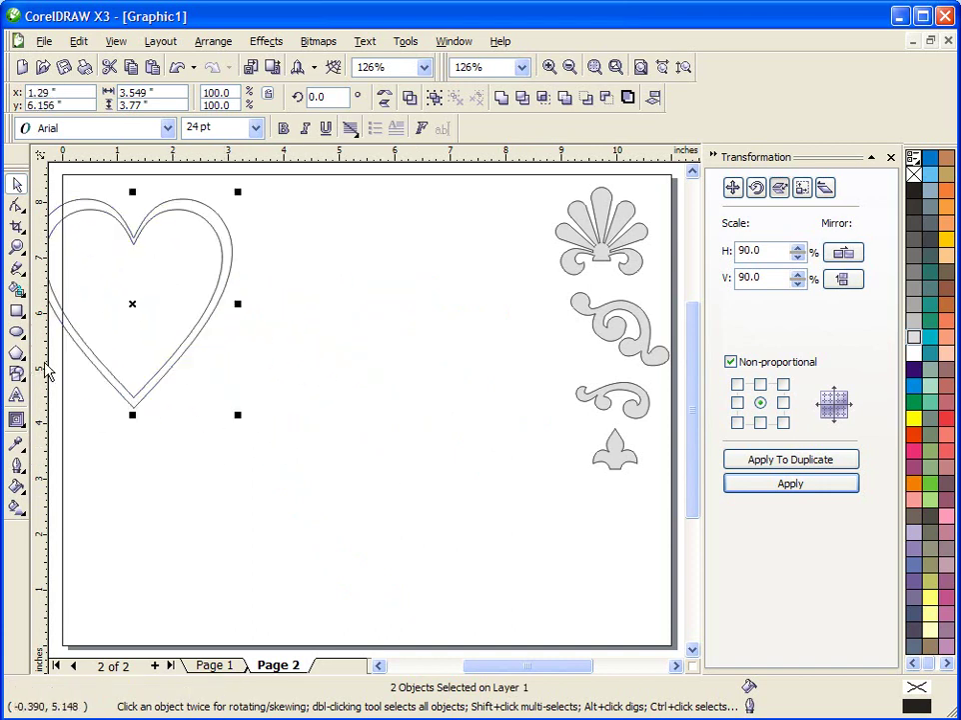
Draw a single heart of about 3.3 by 3.2 inches mid-page using the heart preset
left_click(17, 370)
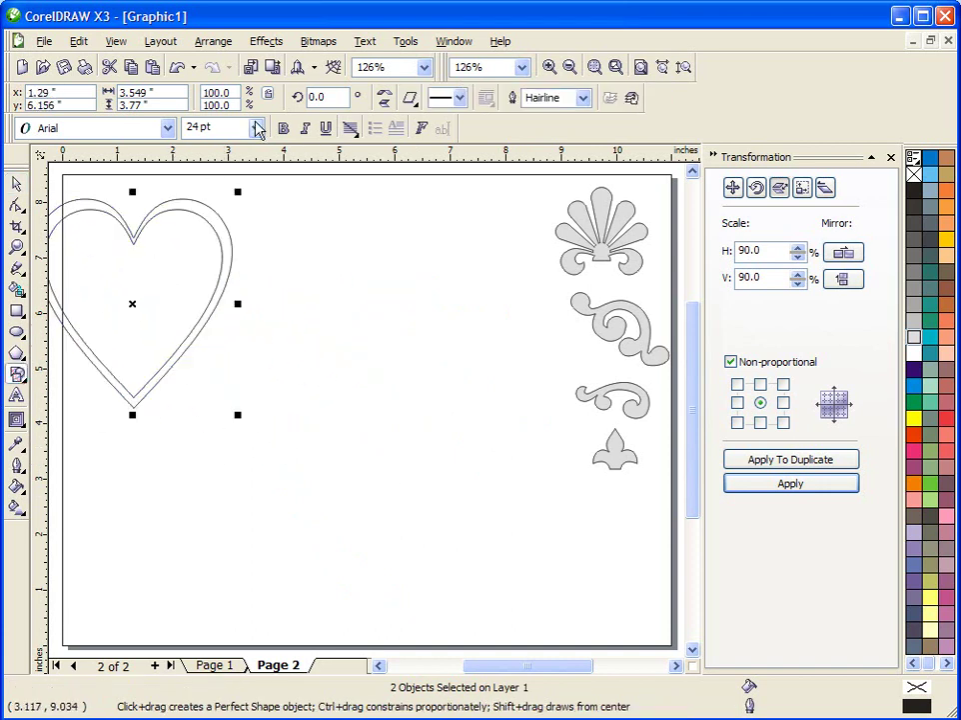
left_click(411, 97)
left_click(440, 188)
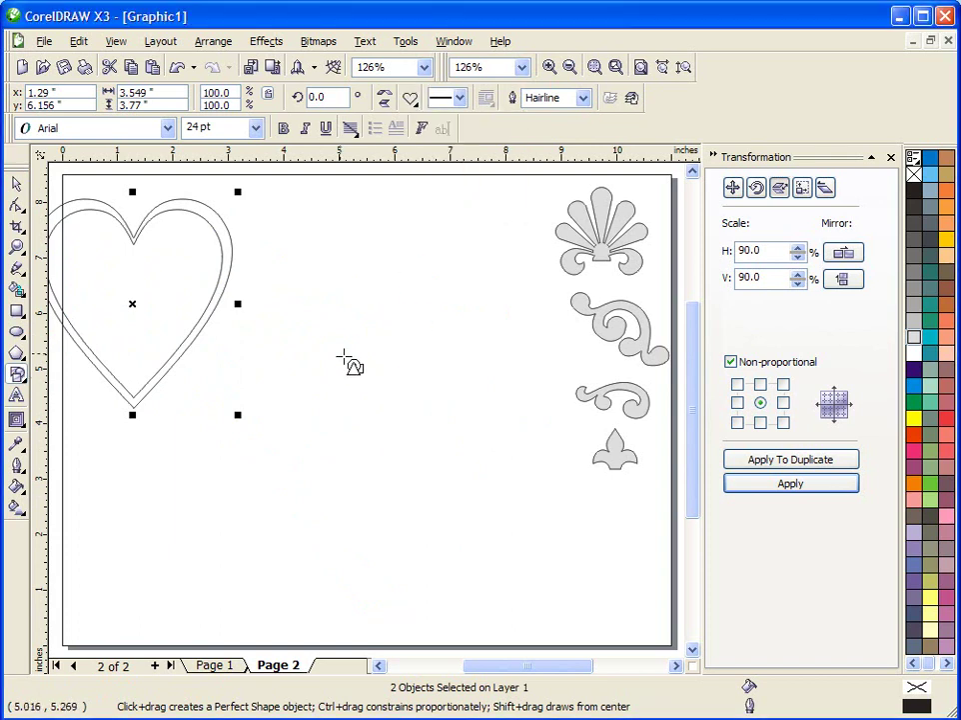
mouse_move(305, 340)
left_mouse_down()
mouse_move(376, 434)
mouse_move(490, 520)
left_mouse_up()
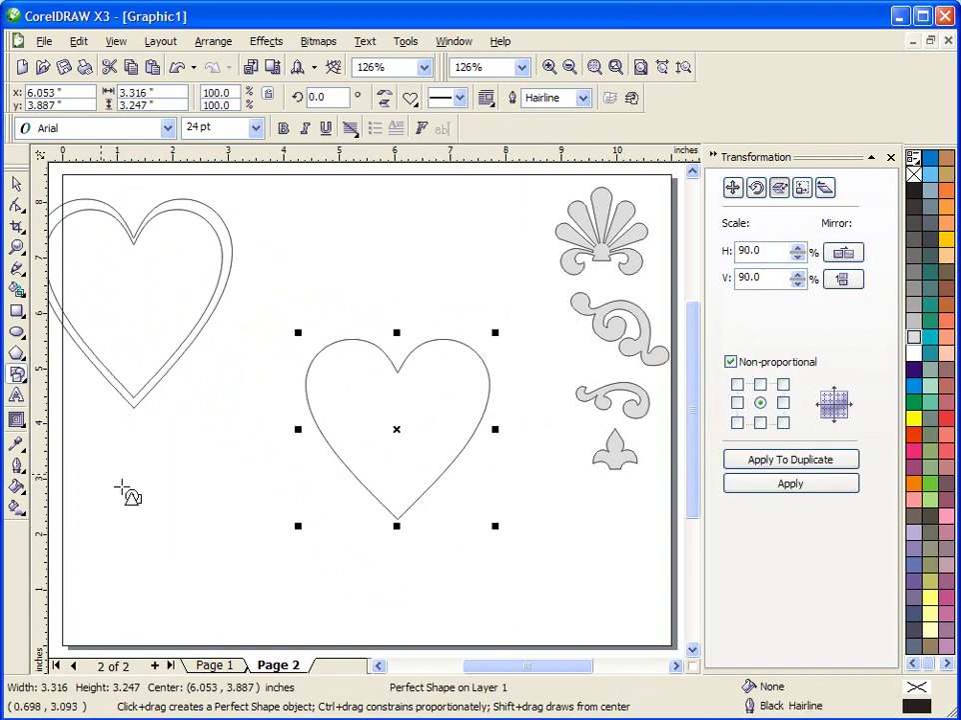
left_click(17, 423)
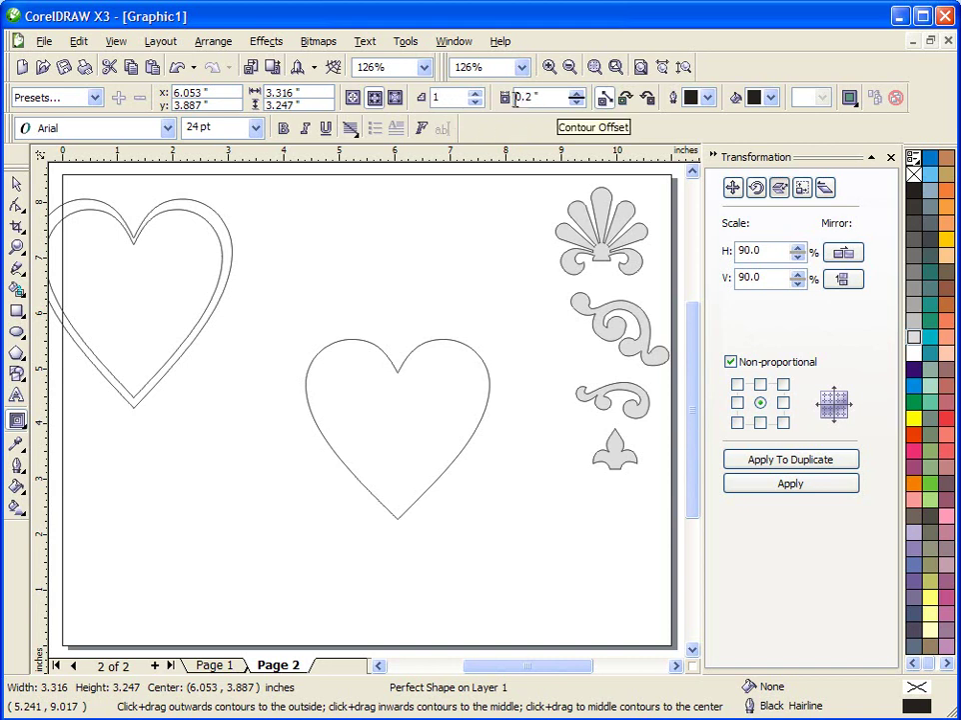
Add a 0.25-inch inside contour to the new heart and move it higher
left_click(578, 94)
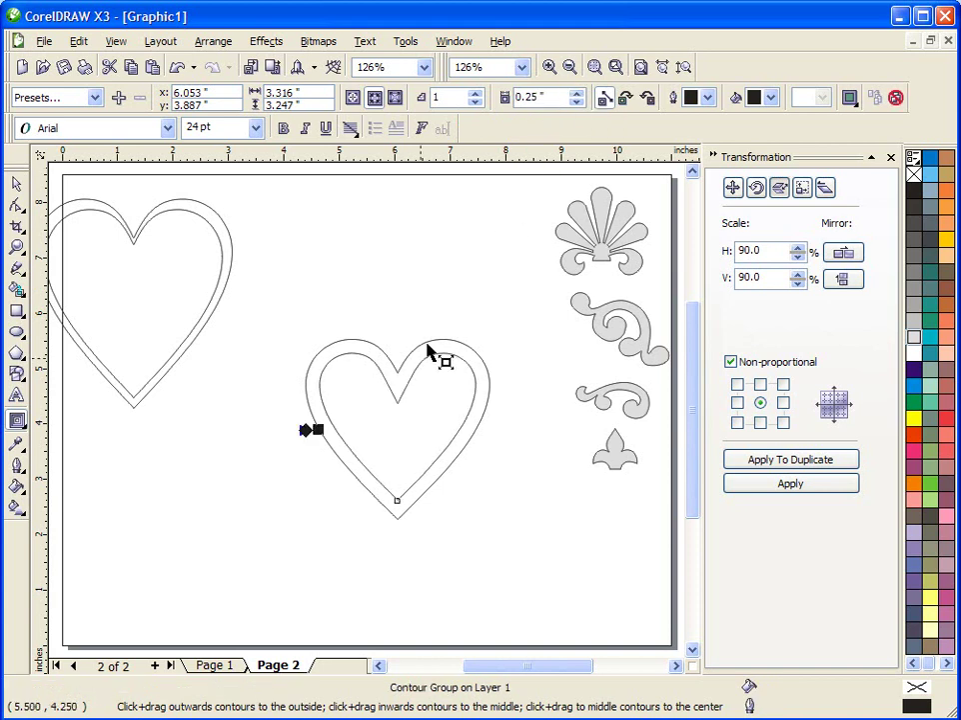
left_click(18, 184)
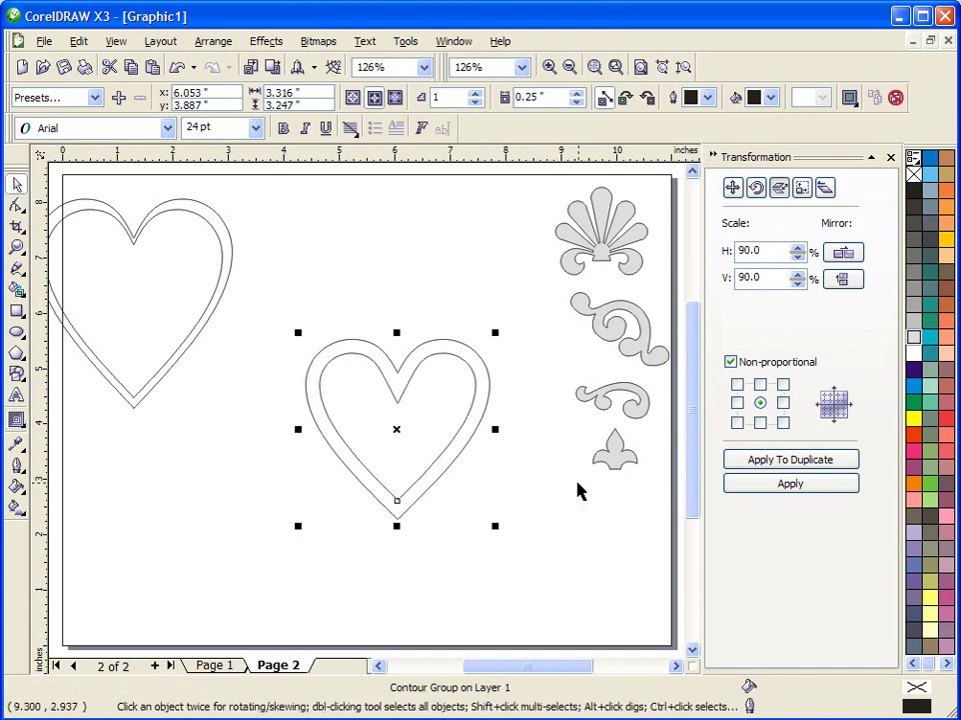
left_click_drag(272, 308, 605, 558)
left_click_drag(397, 383, 416, 269)
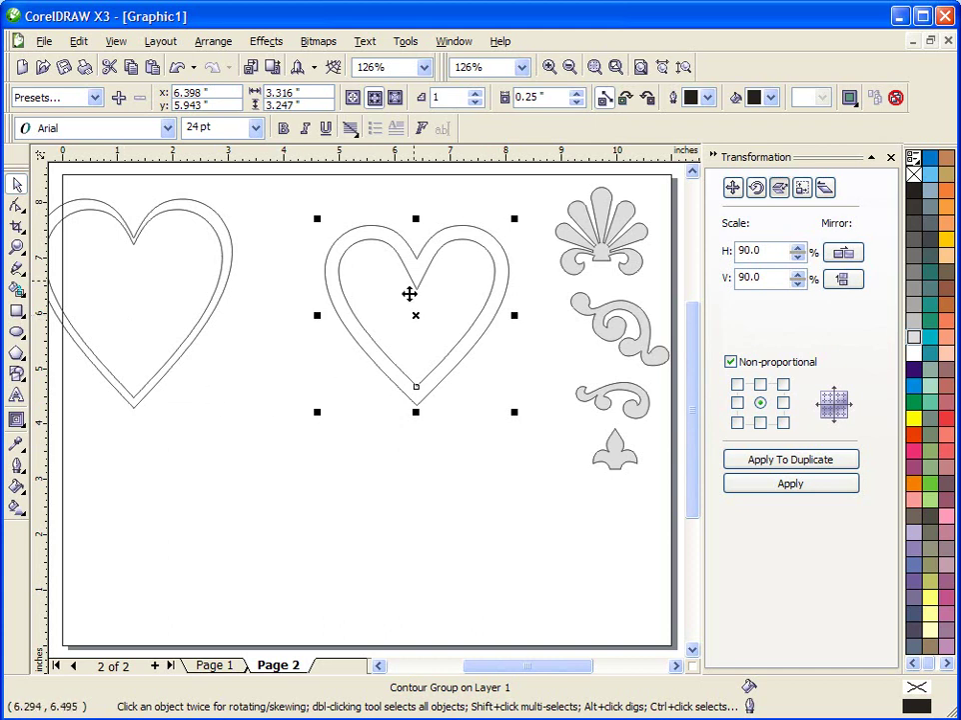
Scale the contoured heart about 145% to 4.8 by 4.7 inches, centred near 5.85, 4.16
left_click_drag(413, 260, 360, 361)
left_click_drag(464, 514, 561, 598)
left_click_drag(415, 436, 395, 392)
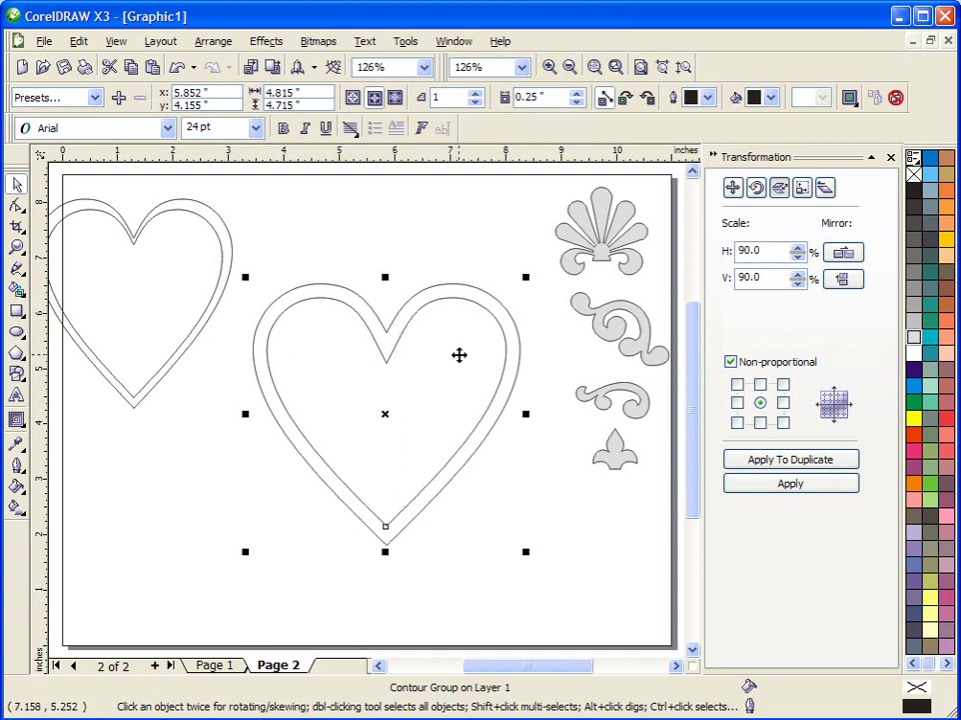
Break the contour group apart via Arrange and shift the 4.3 by 4.1 inch inner heart lower
left_click(213, 41)
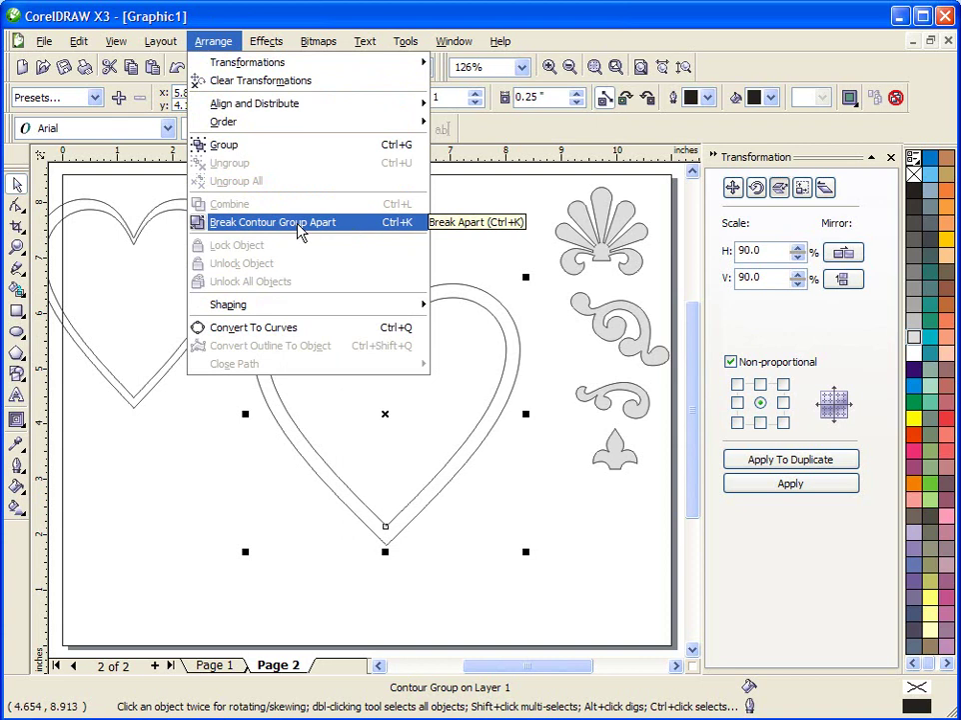
left_click(300, 230)
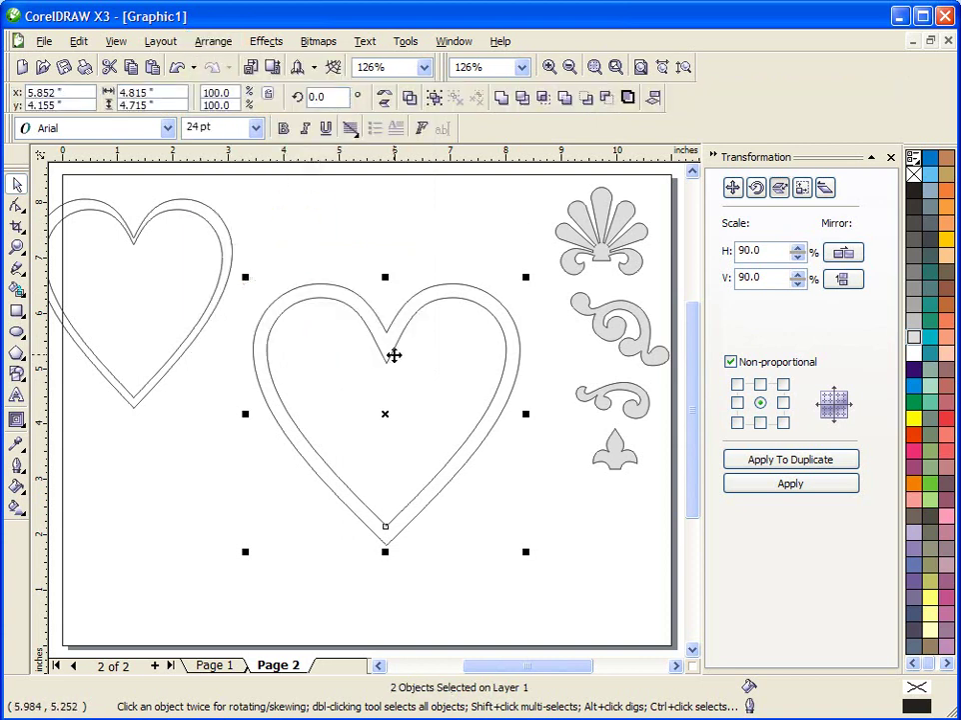
left_click_drag(389, 357, 404, 432)
left_click(386, 217)
left_click(391, 389)
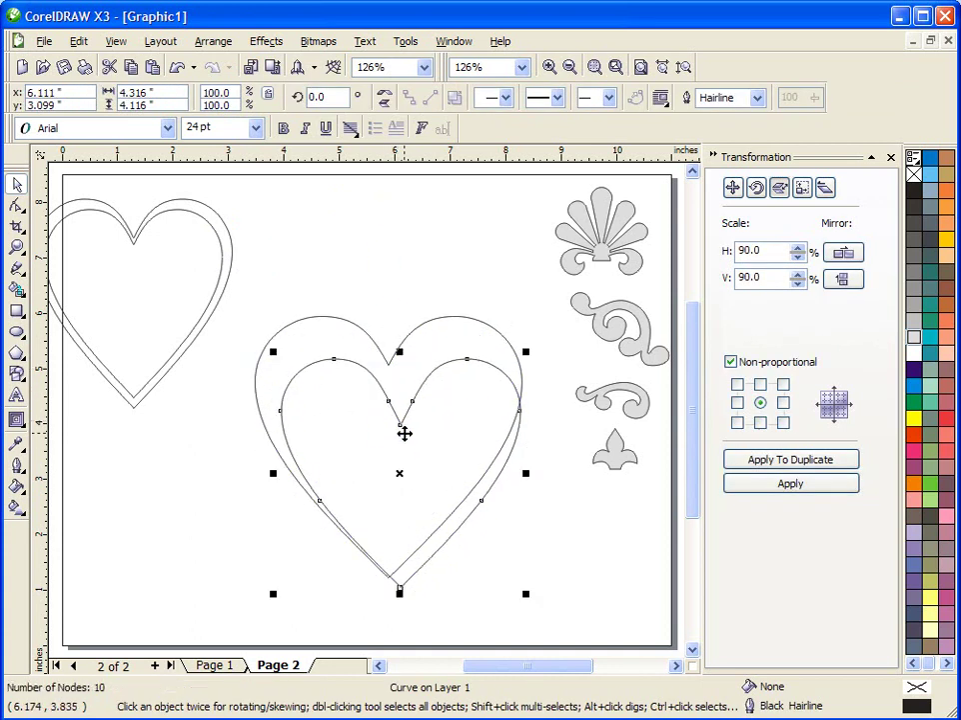
Undo the inner heart's move and fill the outer heart green
left_click(177, 67)
left_click(245, 300)
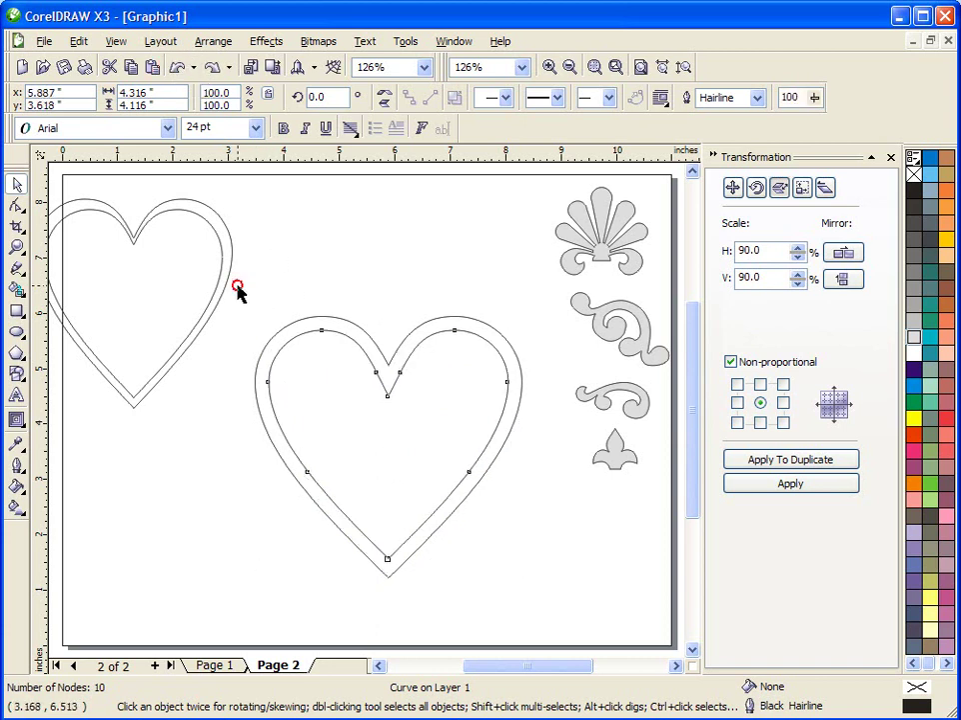
left_click_drag(244, 300, 540, 596)
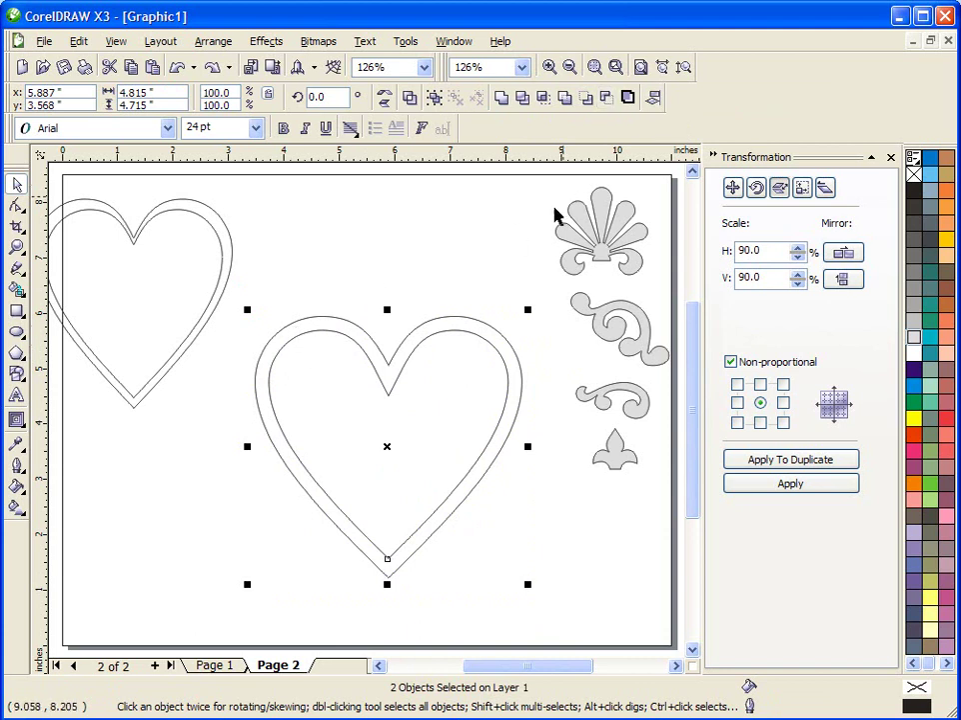
left_click(420, 236)
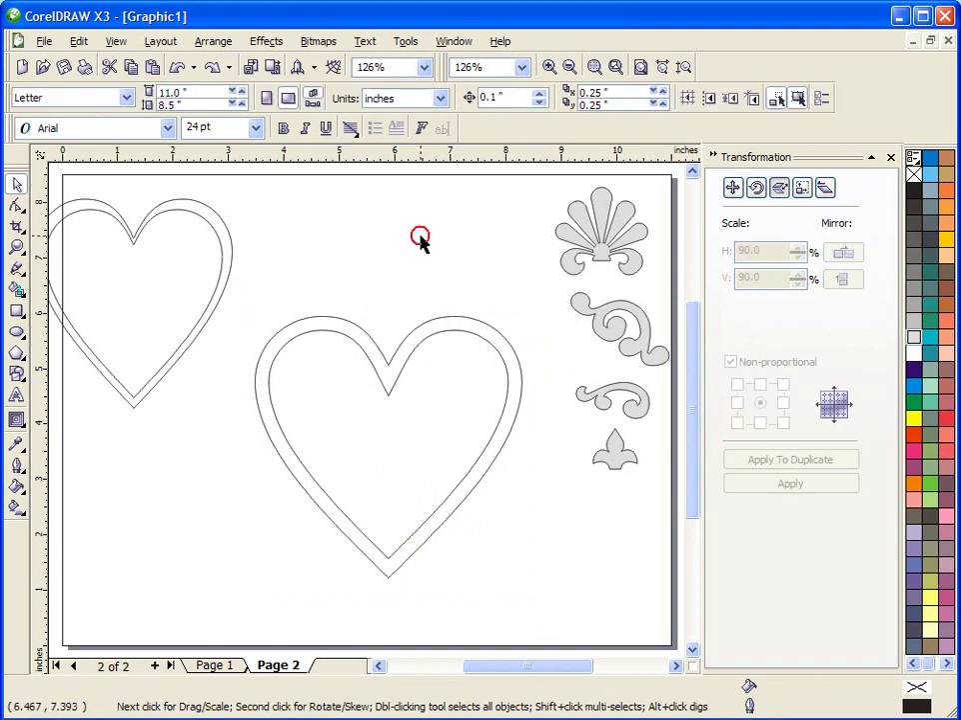
left_click(467, 328)
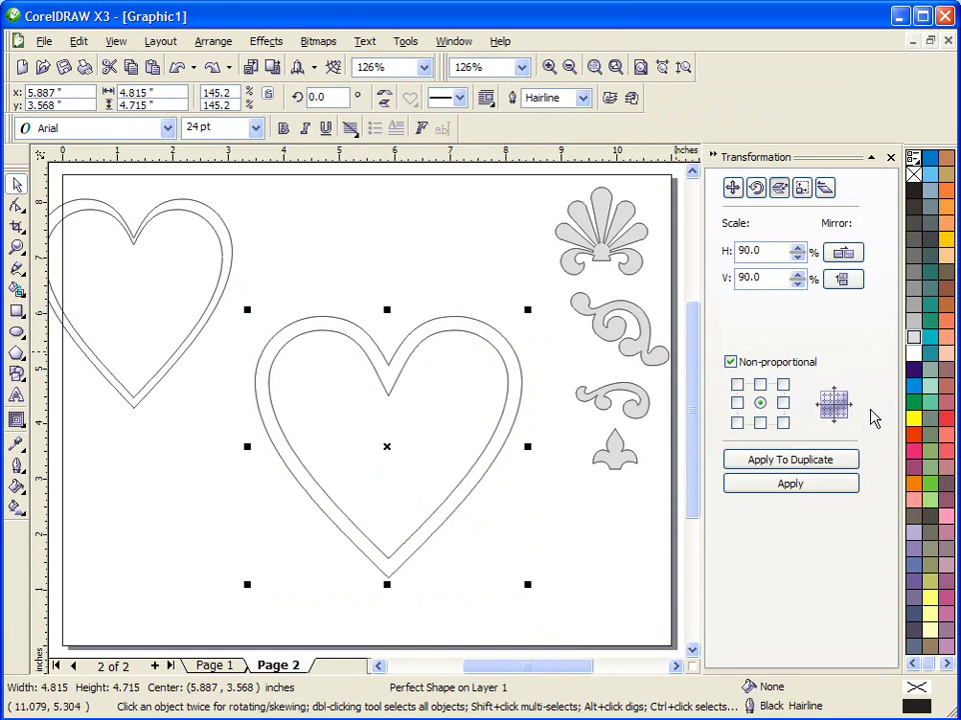
left_click(913, 402)
Fill the inner heart yellow and centre both hearts on the page with P
left_click(440, 243)
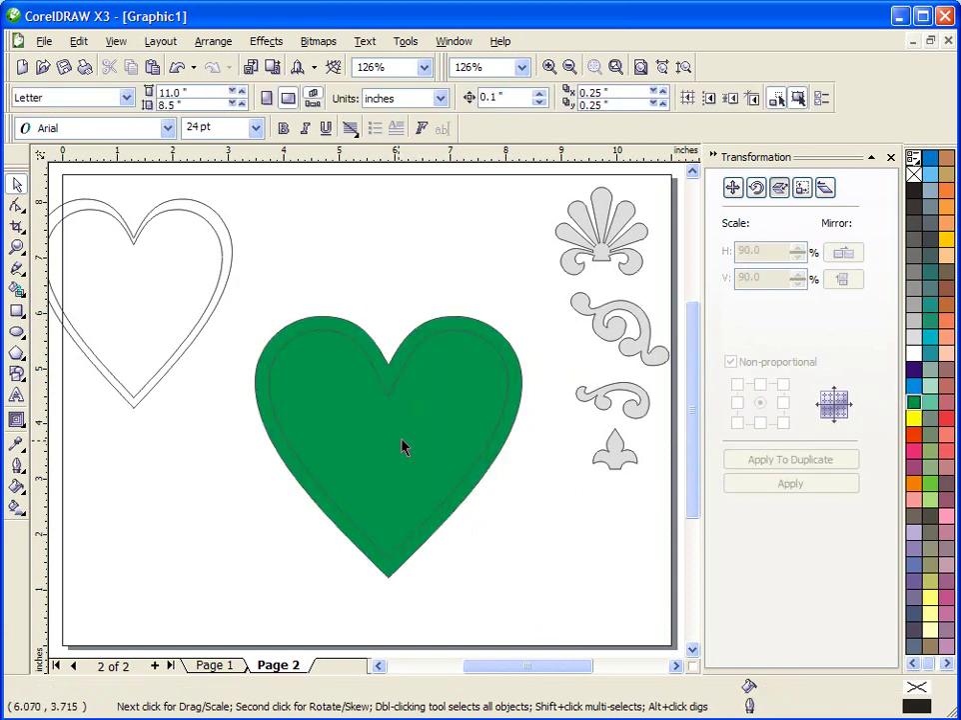
left_click_drag(399, 450, 526, 524)
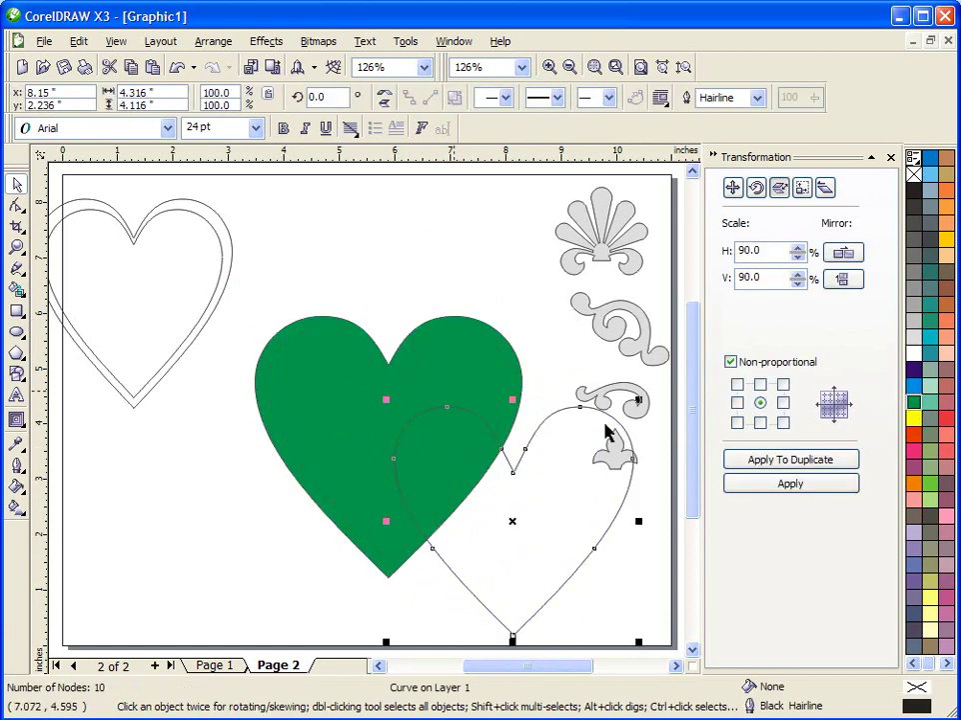
left_click(914, 419)
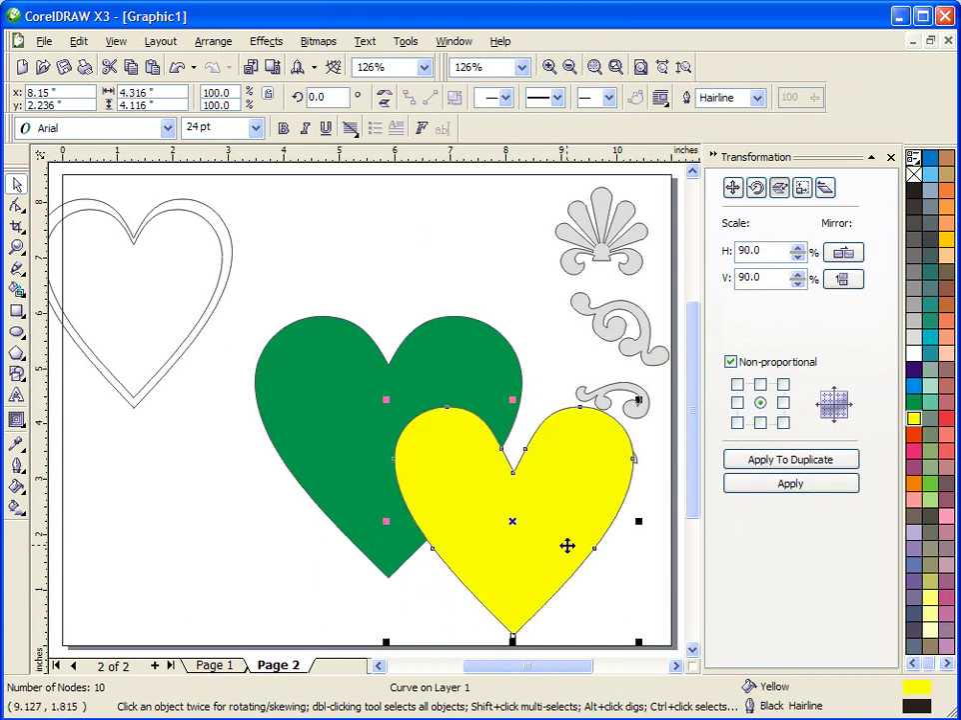
left_click(311, 405)
key("p")
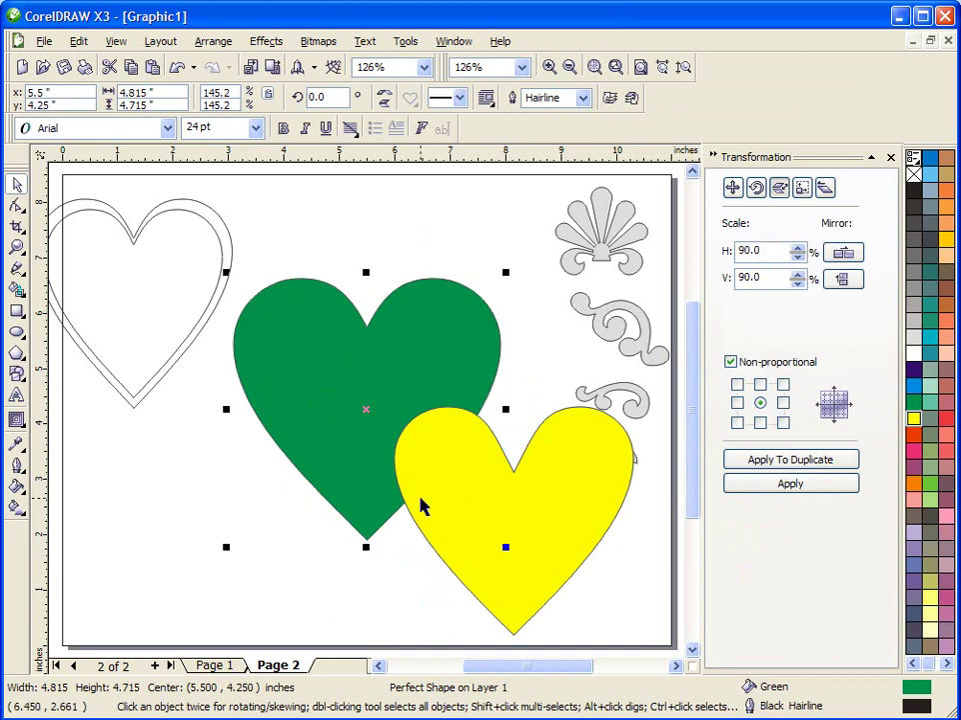
left_click(462, 511)
key("p")
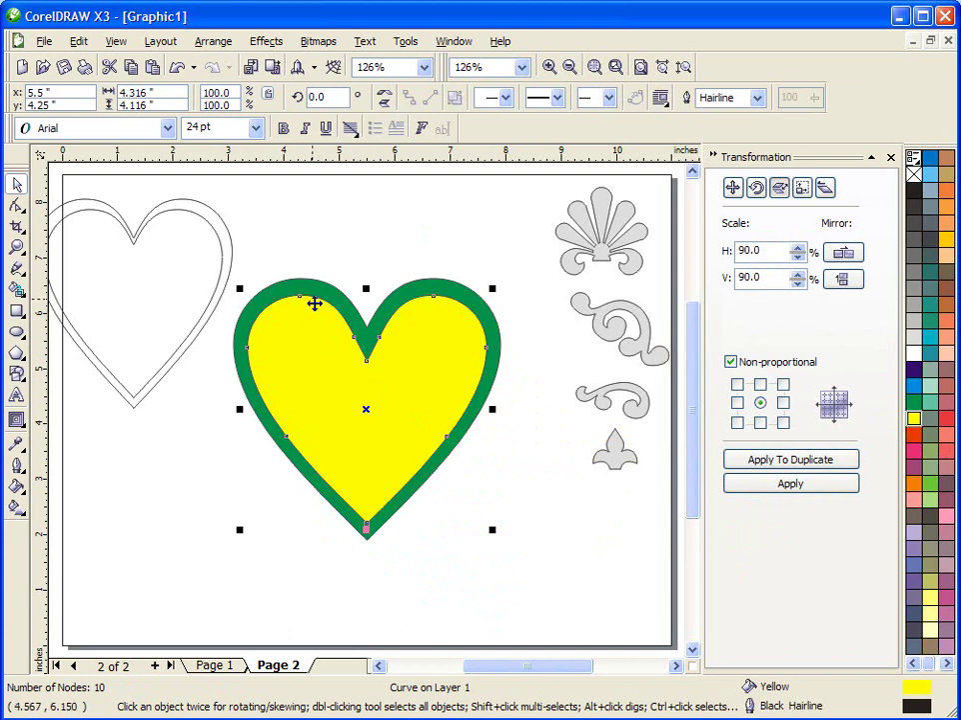
Move the old double-outlined heart off the page
left_click(293, 241)
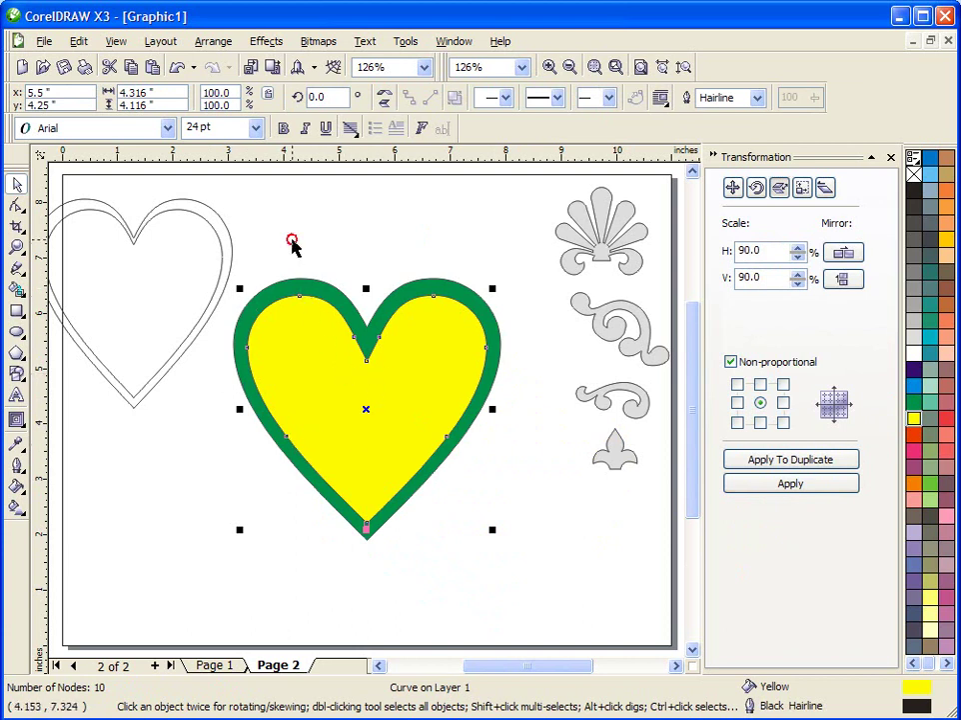
left_click(214, 243)
left_click_drag(215, 242, 118, 447)
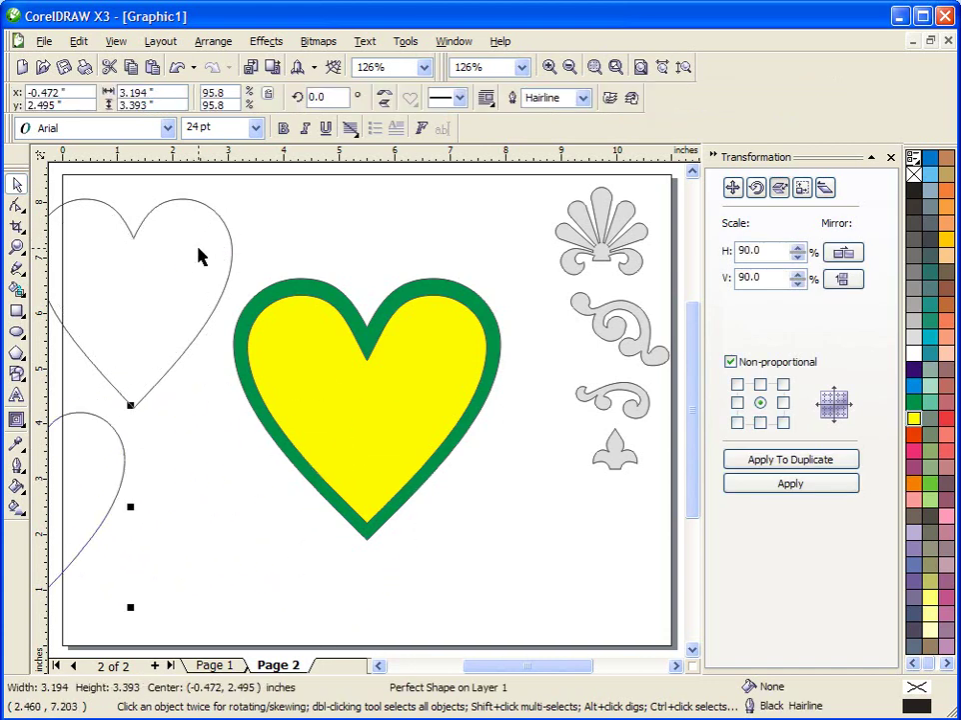
left_click_drag(198, 254, 71, 306)
Cut the yellow heart from the green one, fill the rim 20% Black, and move it lower-right
left_click_drag(217, 223, 541, 575)
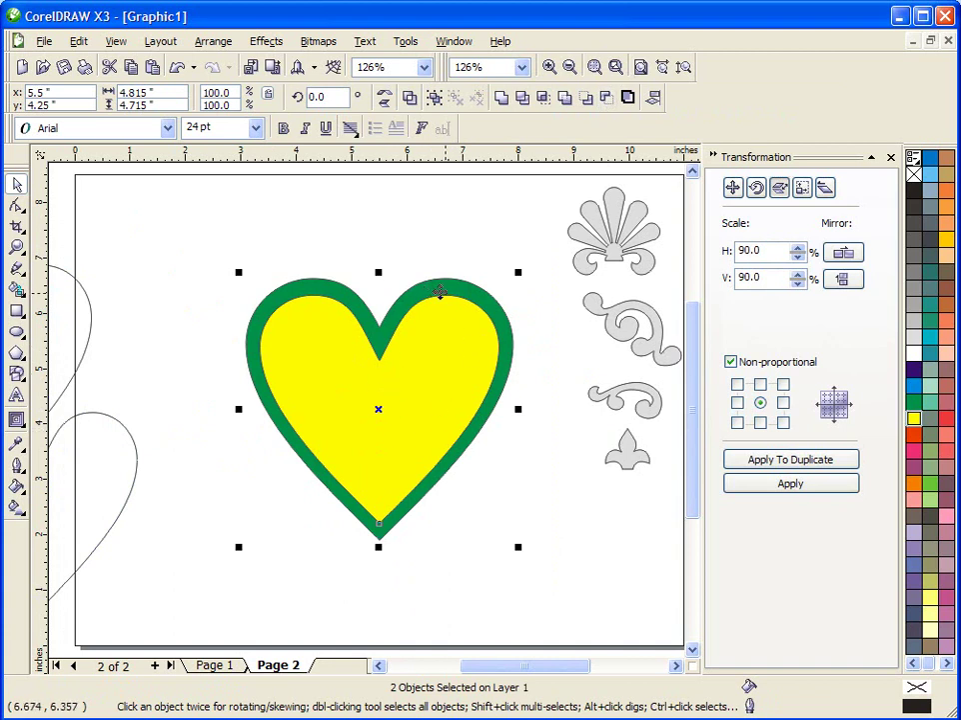
left_click(607, 99)
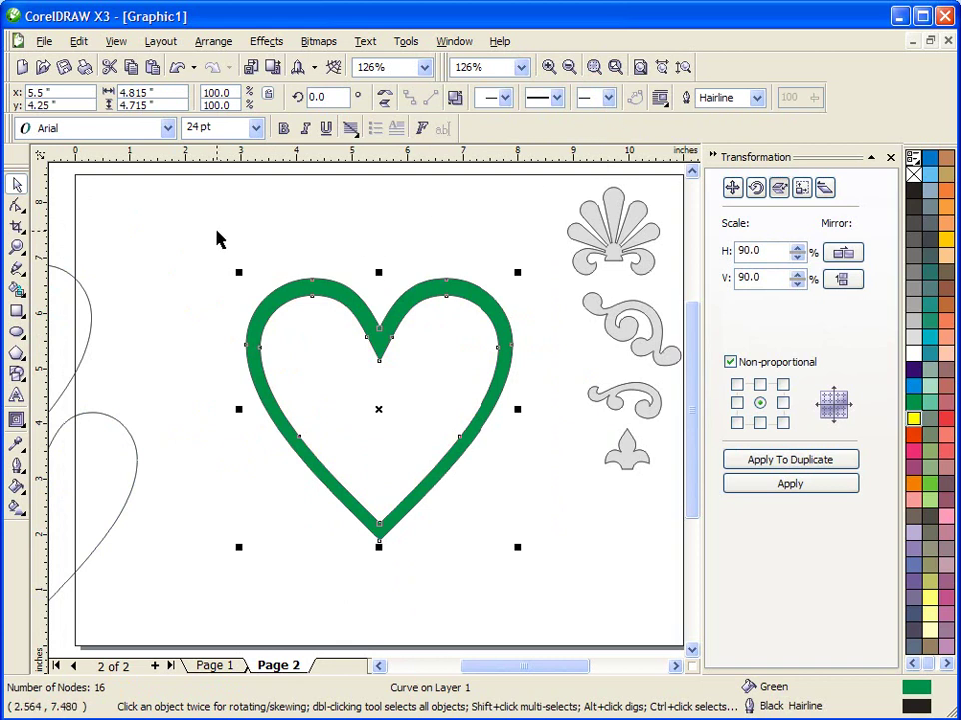
left_click_drag(216, 232, 547, 570)
left_click(913, 320)
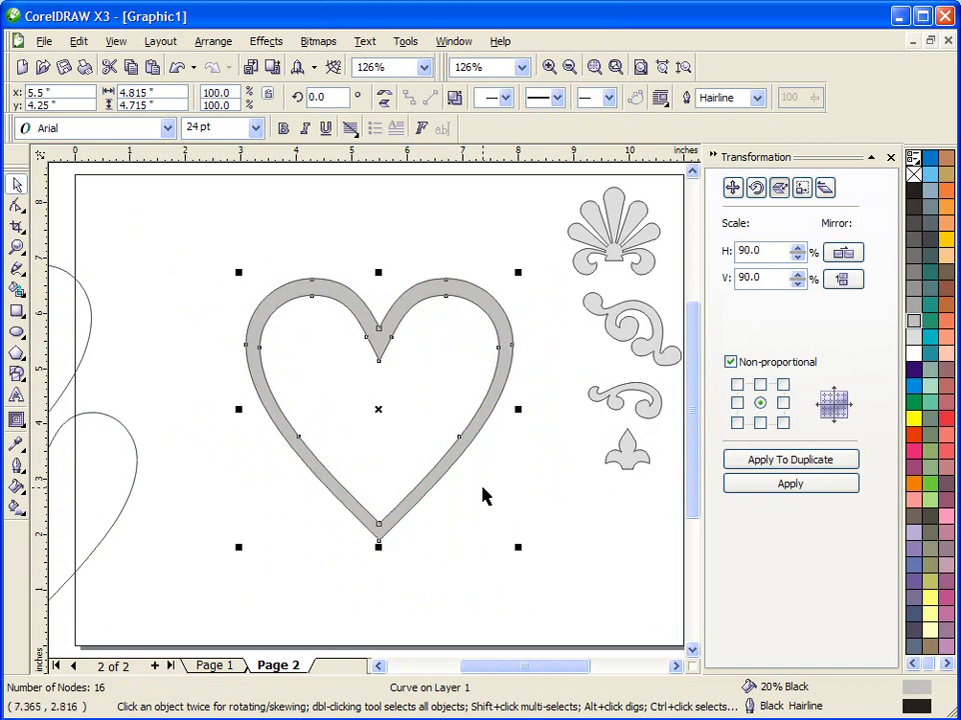
left_click_drag(376, 328, 651, 566)
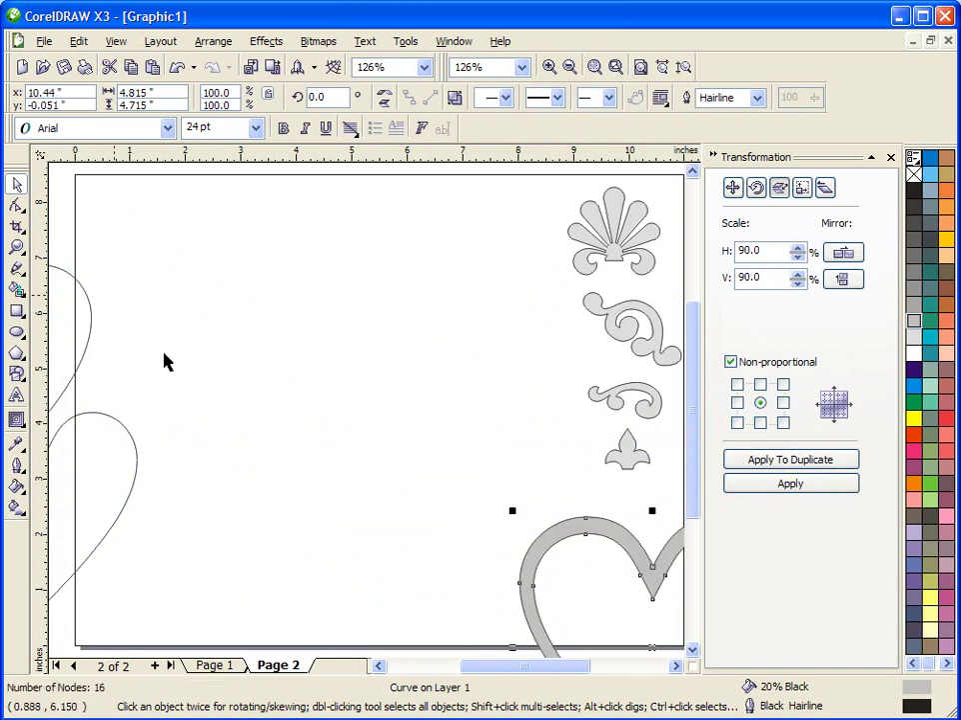
Draw a circle, give it a 1-step inside contour, and break the contour group apart
left_click(16, 332)
left_click_drag(271, 278, 451, 467)
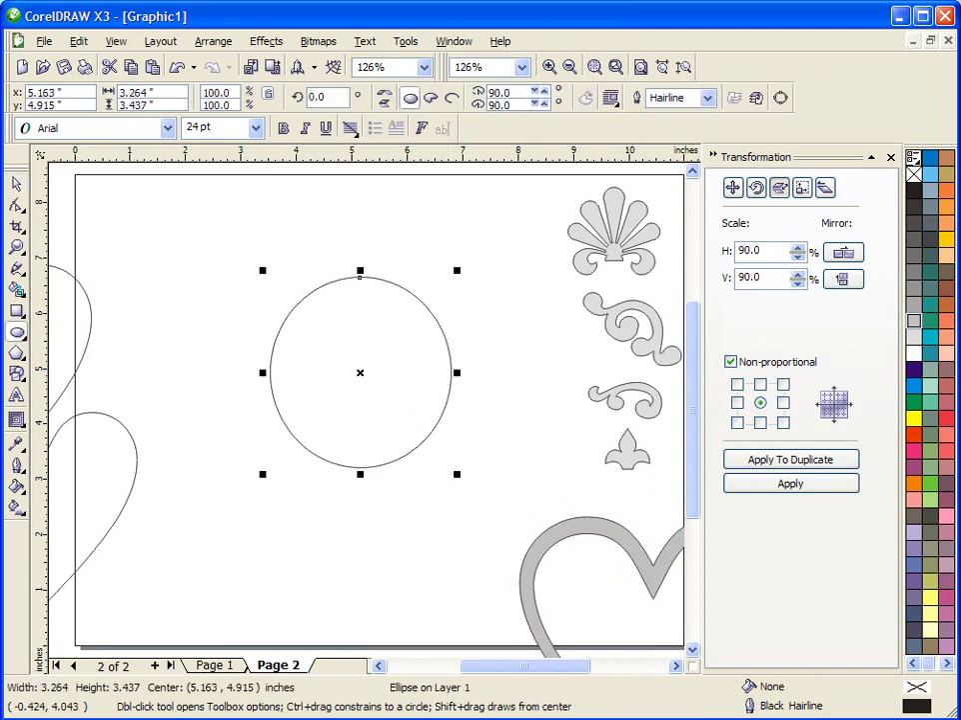
left_click(16, 422)
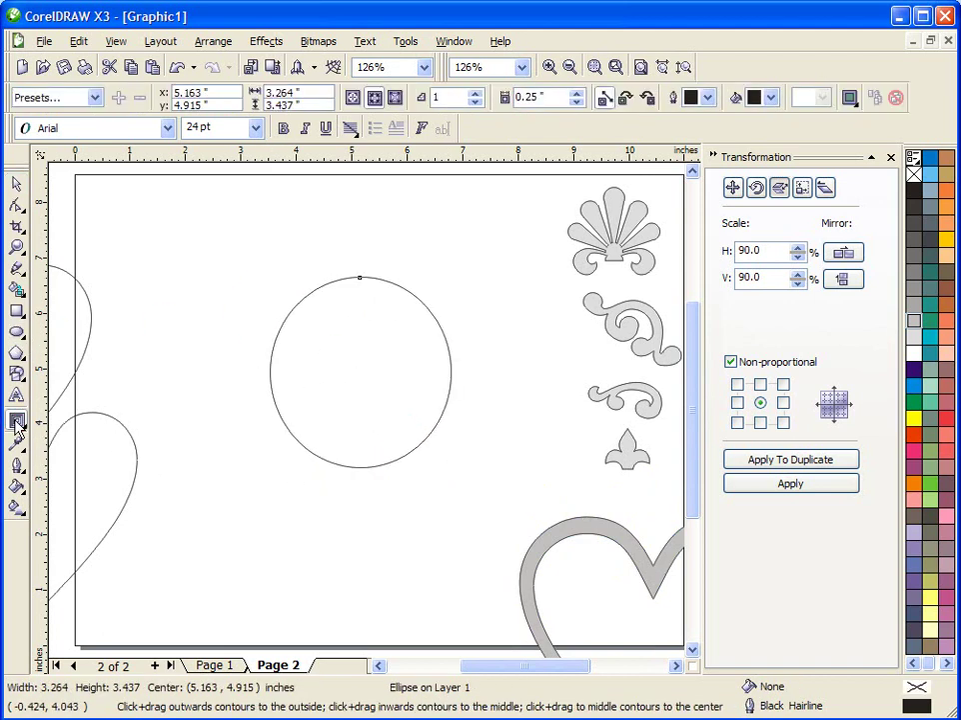
left_click(478, 93)
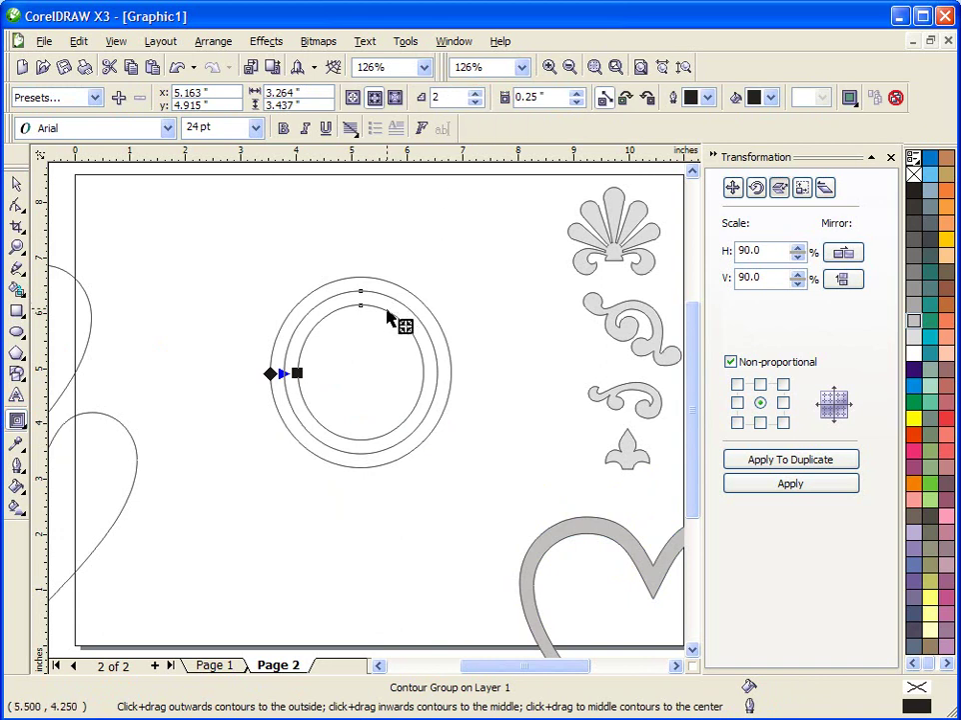
left_click(477, 103)
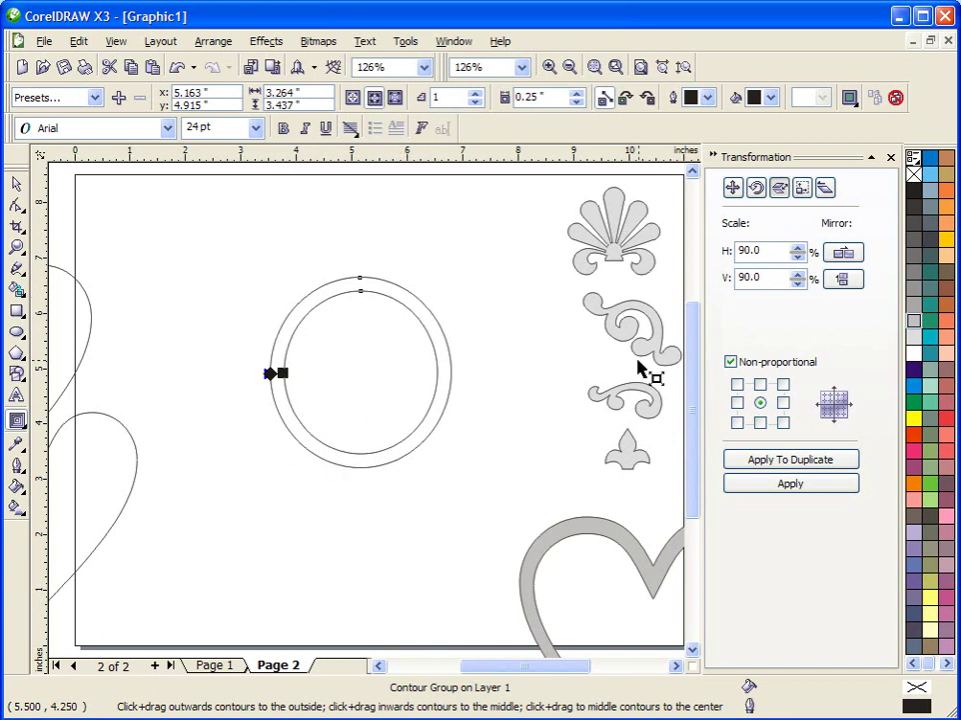
left_click(210, 42)
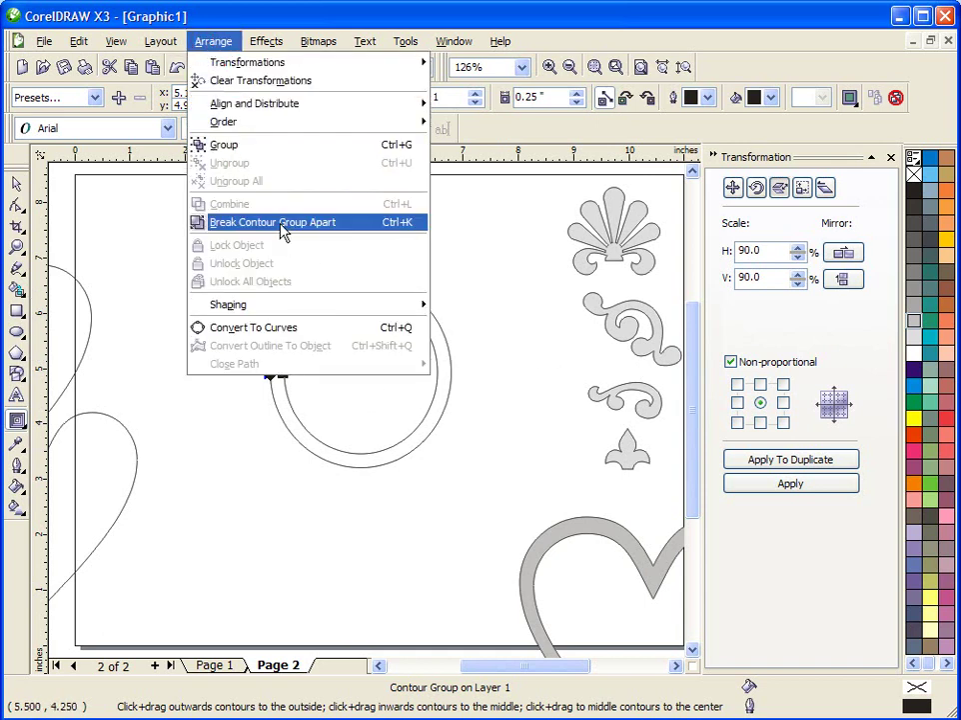
left_click(280, 222)
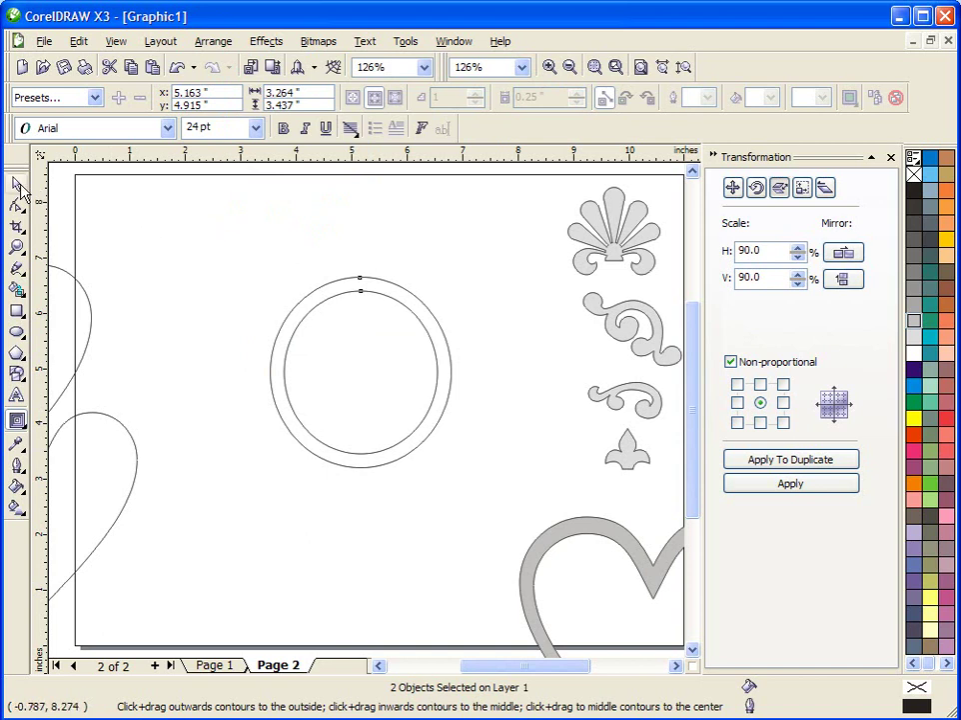
Combine both circles into a ring, fill it 20% Black, and move it up-left
left_click(16, 183)
left_click(358, 349)
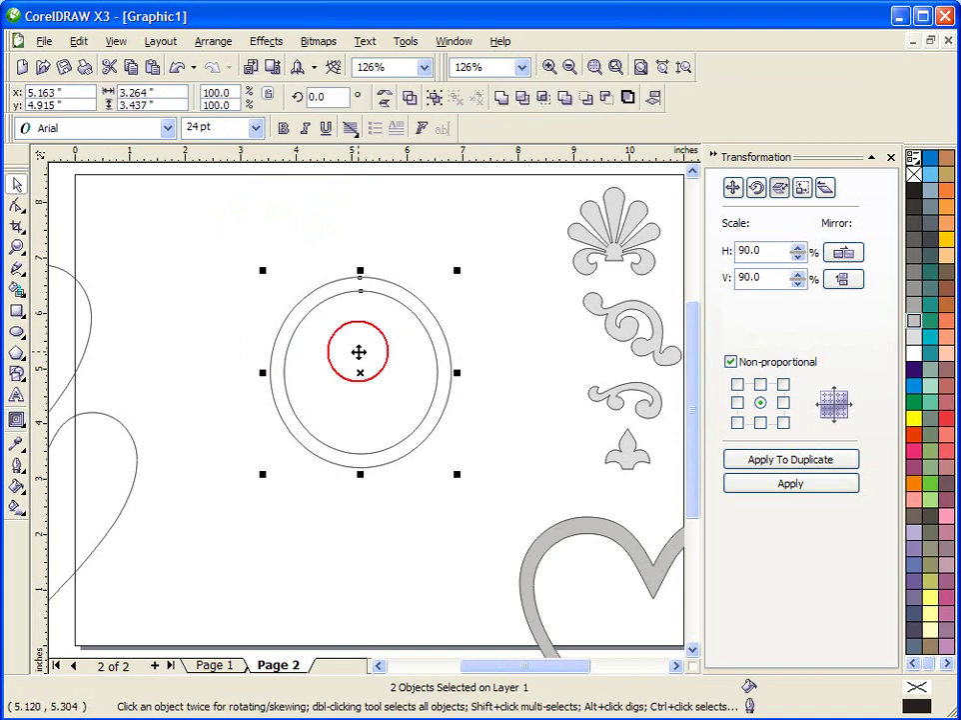
left_click(612, 99)
left_click(914, 321)
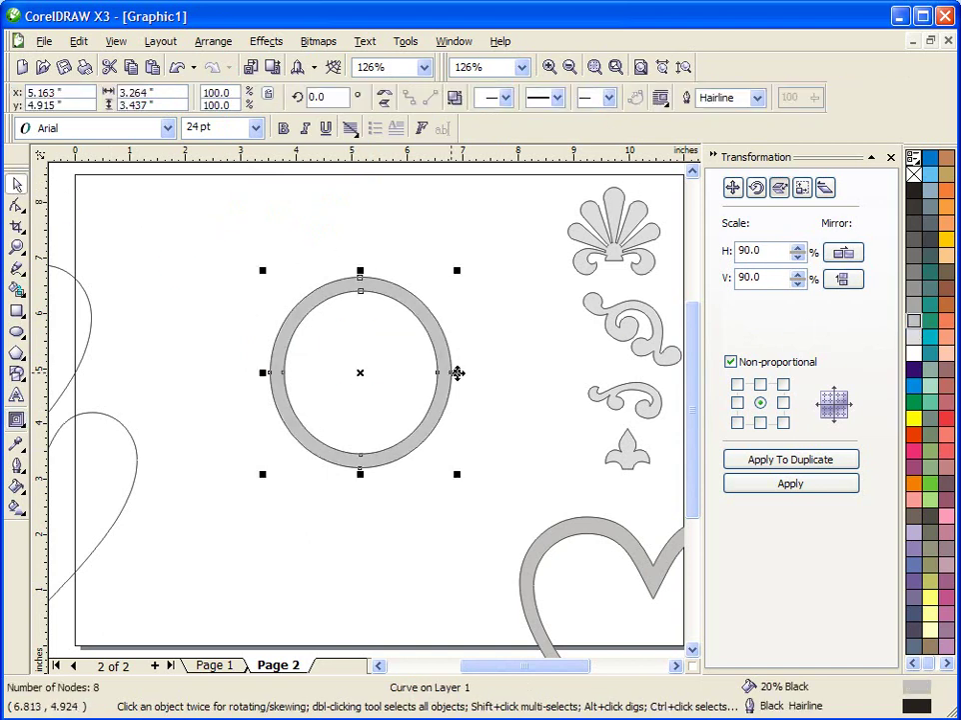
left_click_drag(441, 325, 320, 241)
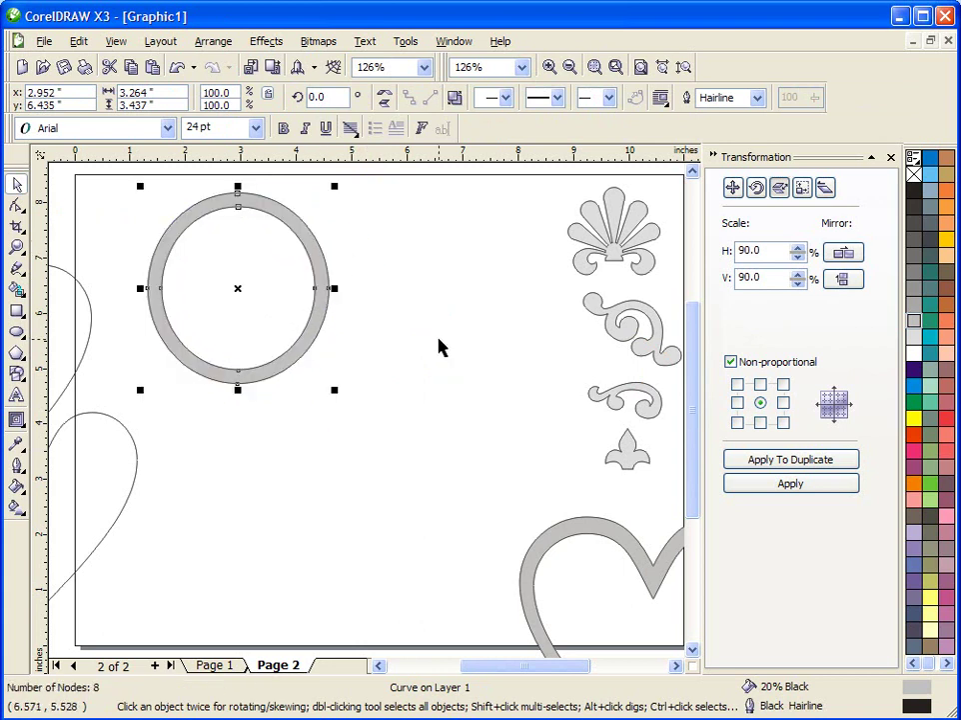
Place the fan ornament inside the ring and enlarge it to fill the opening
left_click_drag(654, 332, 556, 376)
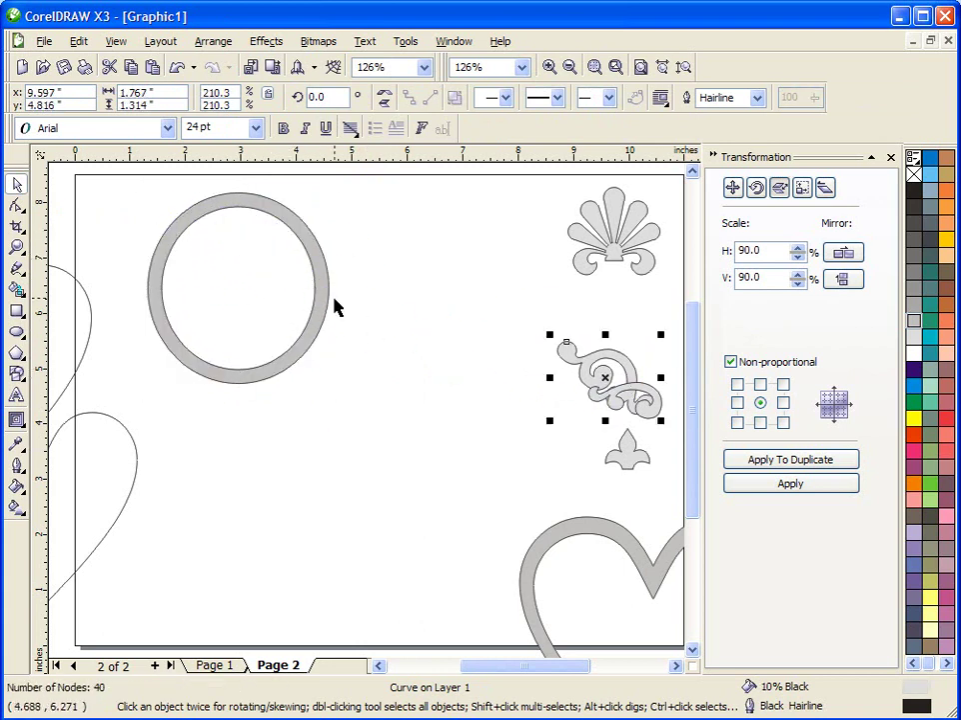
left_click_drag(330, 304, 424, 415)
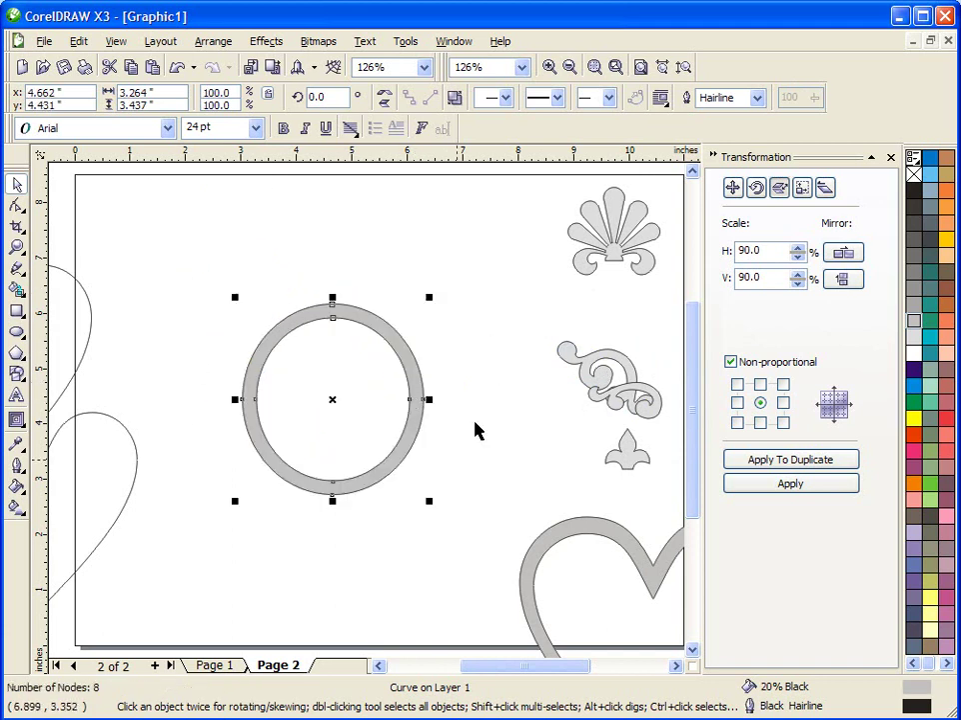
left_click_drag(303, 314, 343, 263)
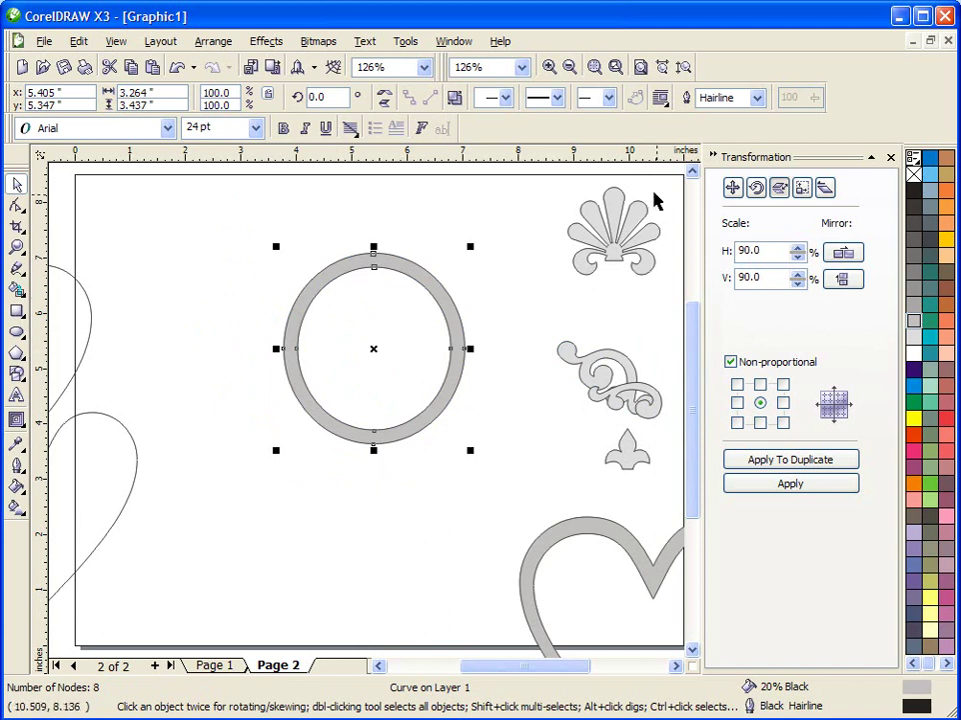
left_click_drag(611, 205, 352, 289)
left_click_drag(404, 366, 446, 447)
left_click_drag(377, 375, 366, 365)
left_click_drag(441, 408, 451, 427)
Centre the ring and fan on the page with P, then combine them with Ctrl+L
left_click(436, 290)
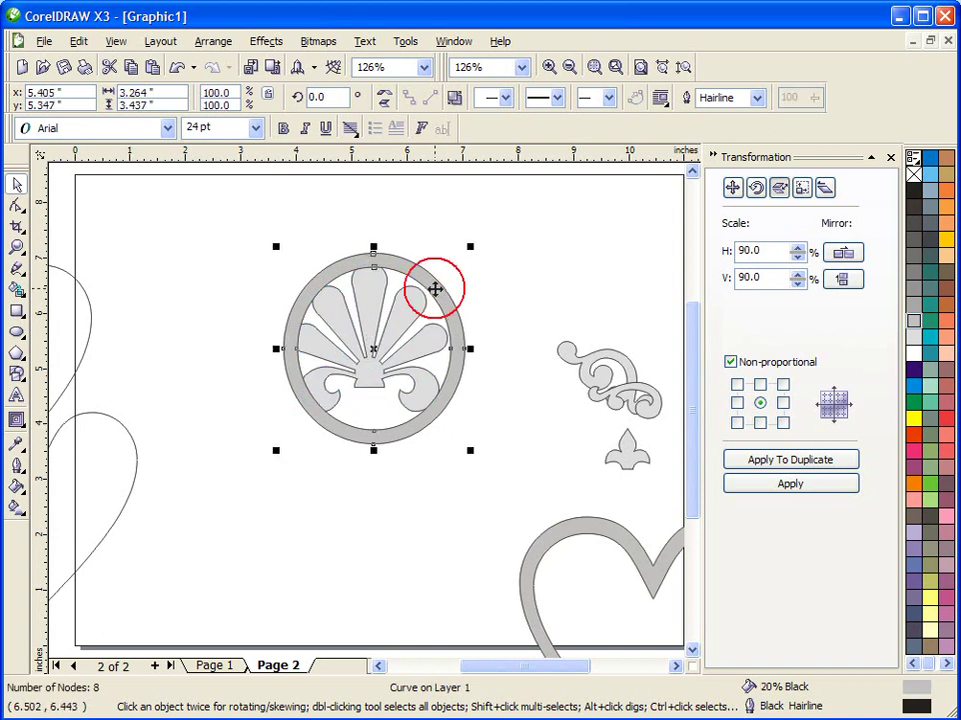
key("p")
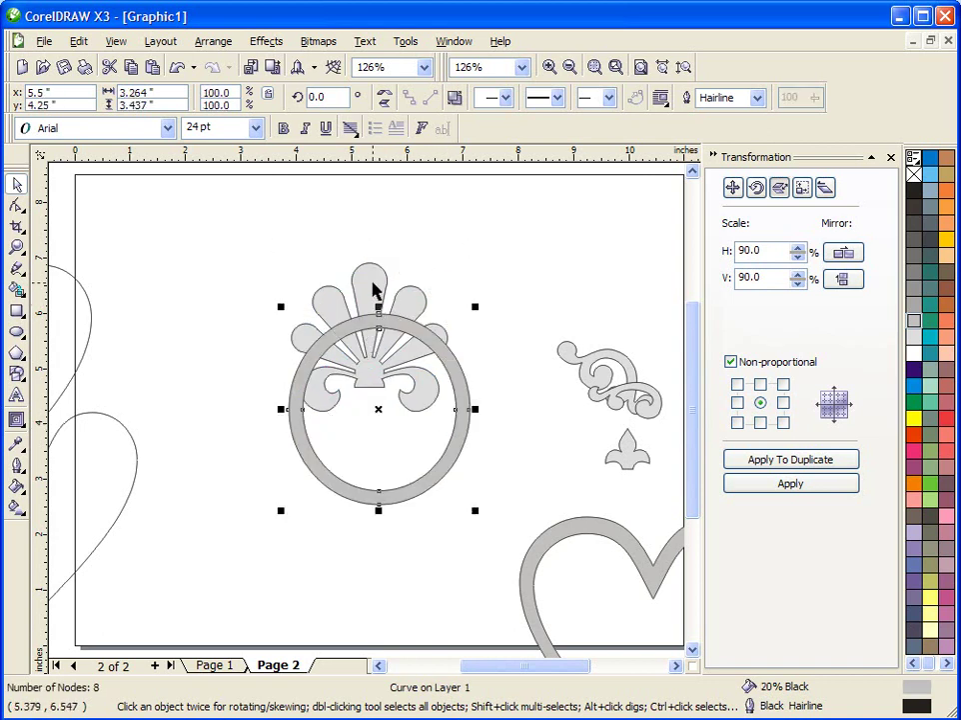
left_click(374, 287)
key("p")
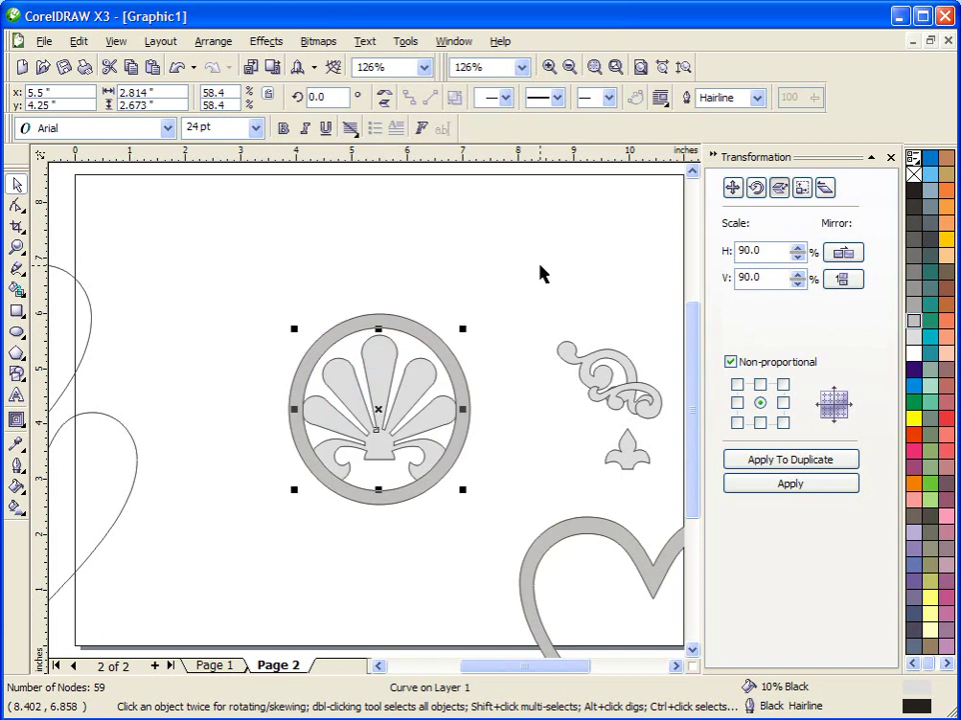
left_click_drag(225, 258, 487, 510)
key("ctrl+l")
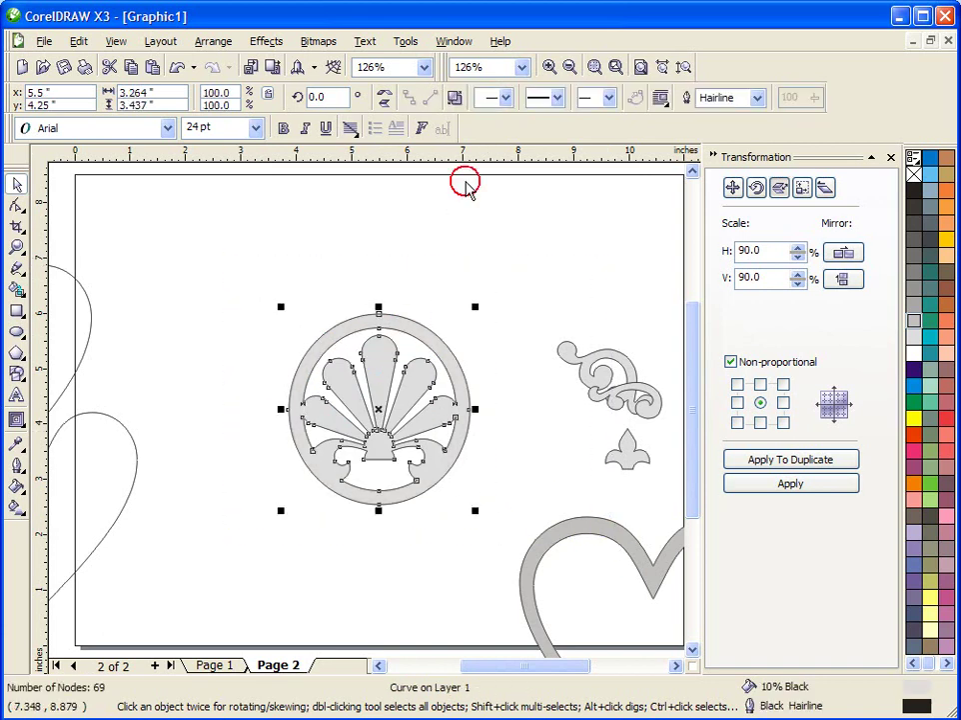
left_click(440, 222)
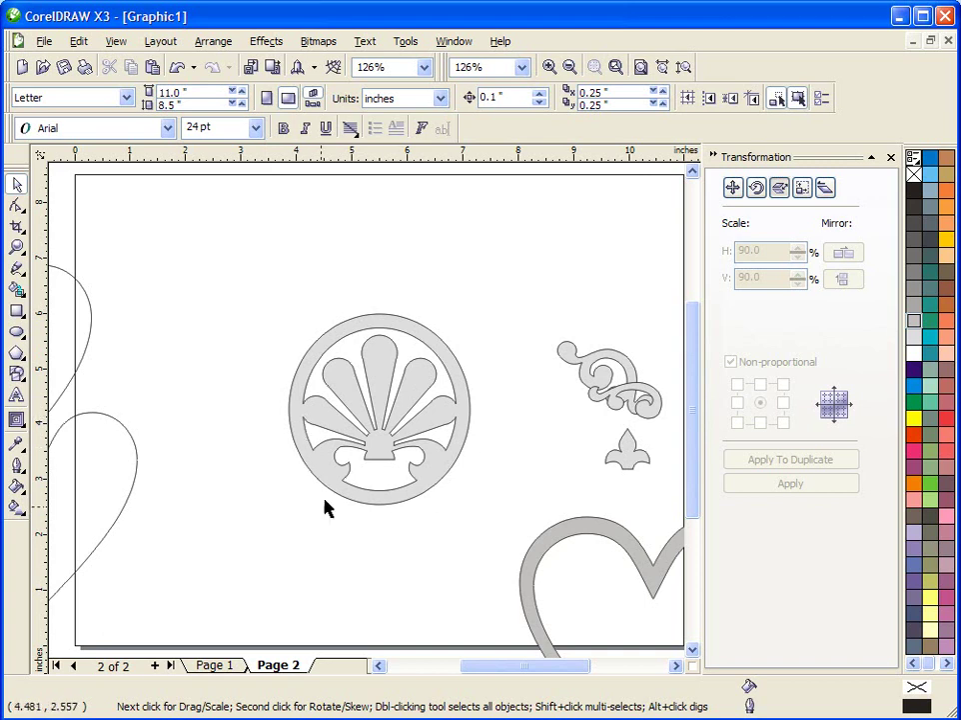
Draw a base rectangle under the ring, weld it to the emblem, and move the trophy higher
left_click(16, 310)
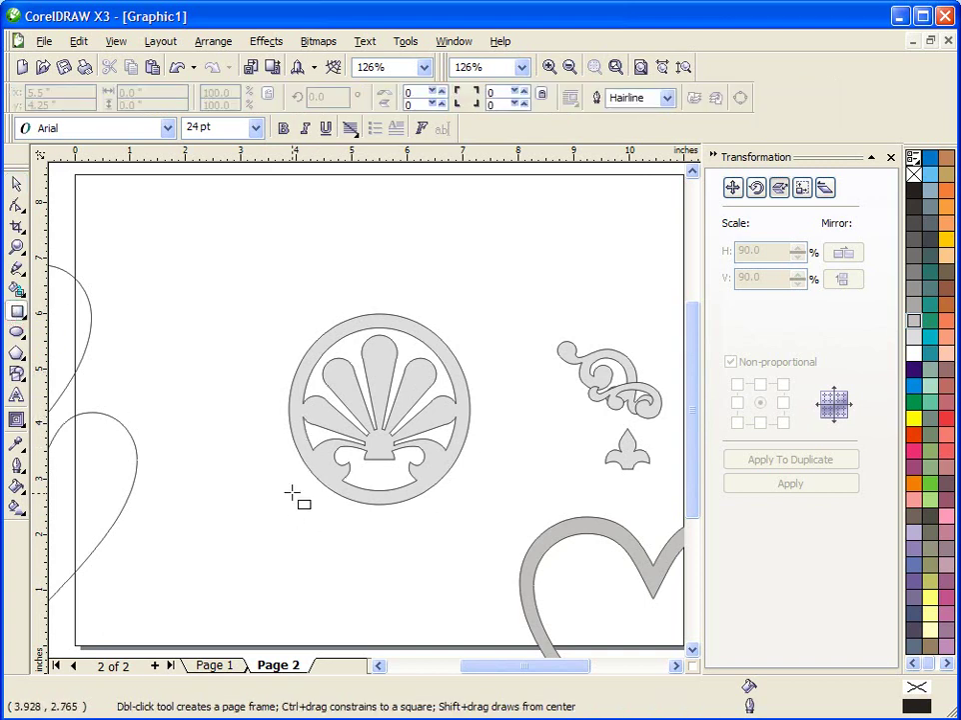
left_click_drag(292, 493, 465, 521)
left_click(16, 184)
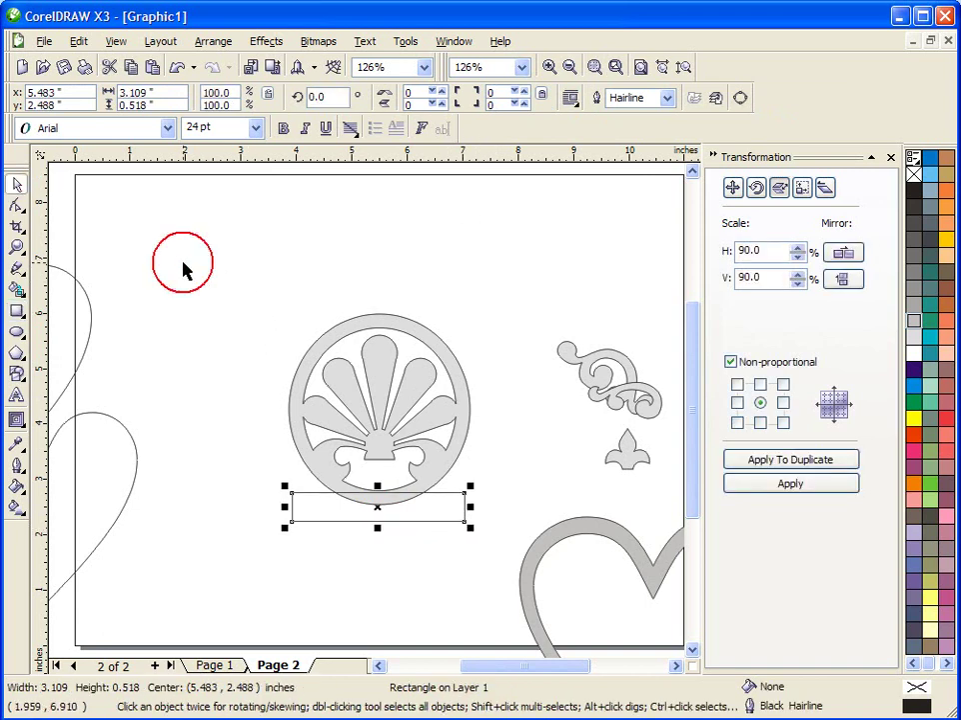
left_click_drag(215, 262, 500, 556)
left_click(507, 97)
left_click(190, 362)
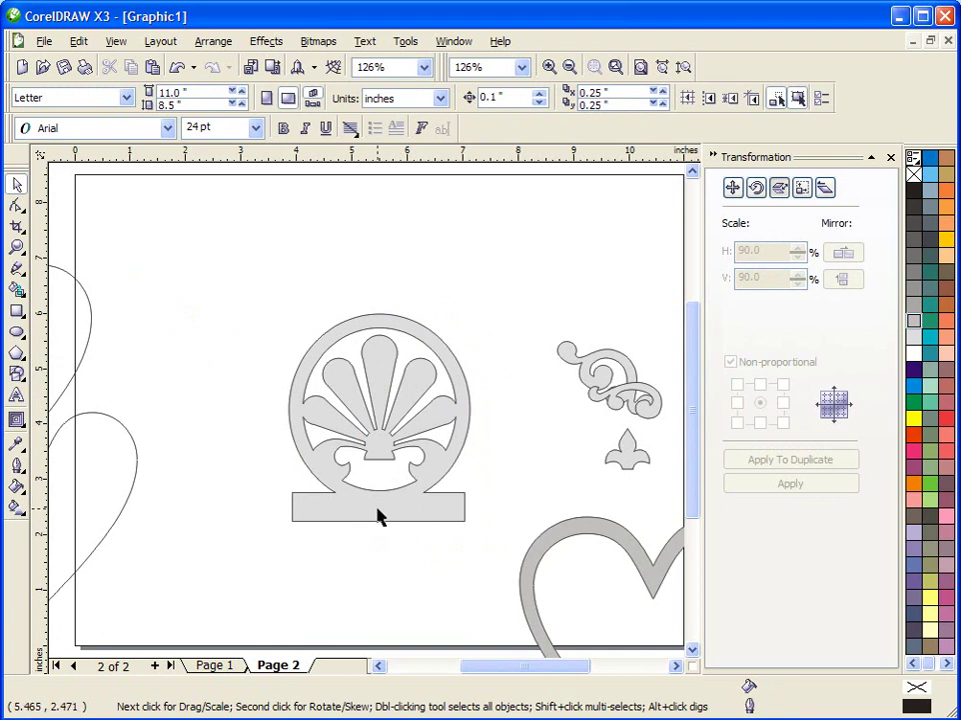
left_click_drag(375, 509, 327, 399)
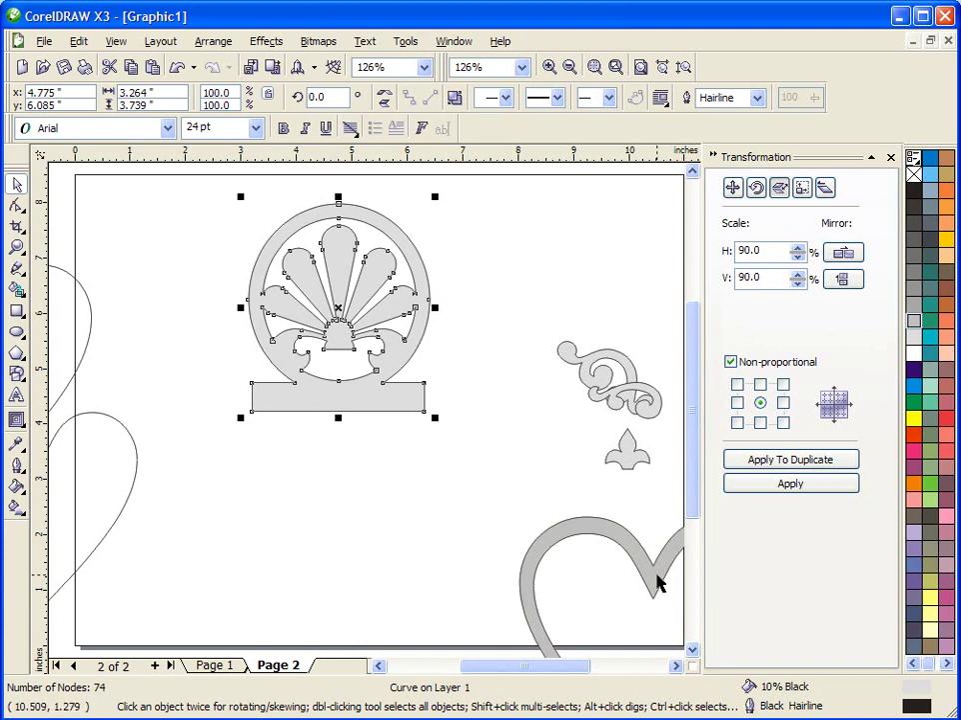
Move the grey heart to mid-page and shift the trophy to its left
left_click_drag(659, 579, 407, 357)
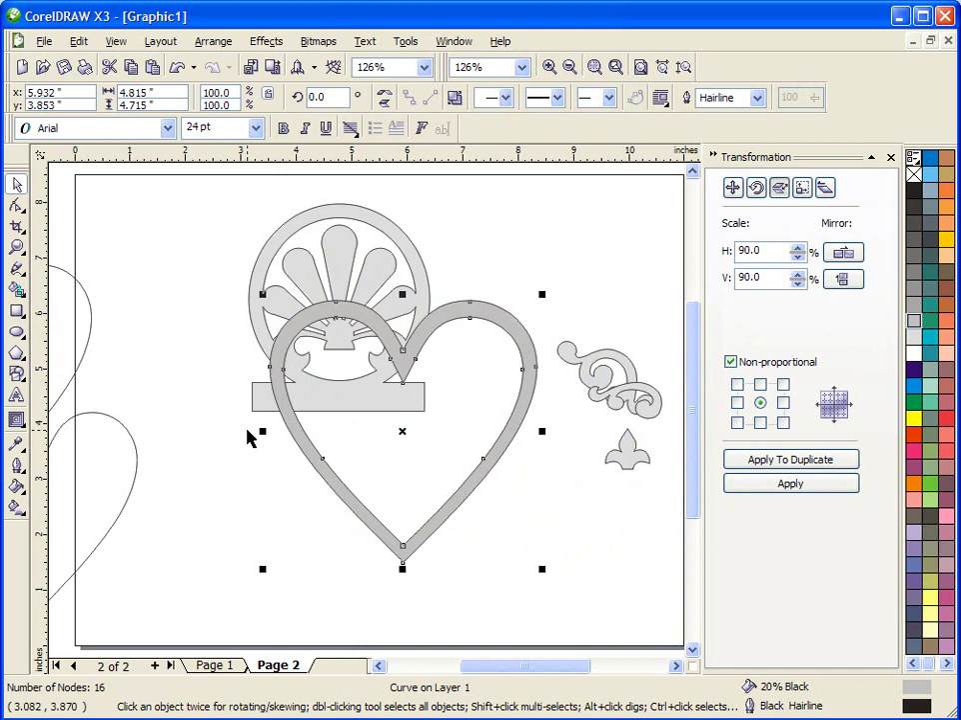
left_click_drag(280, 296, 125, 282)
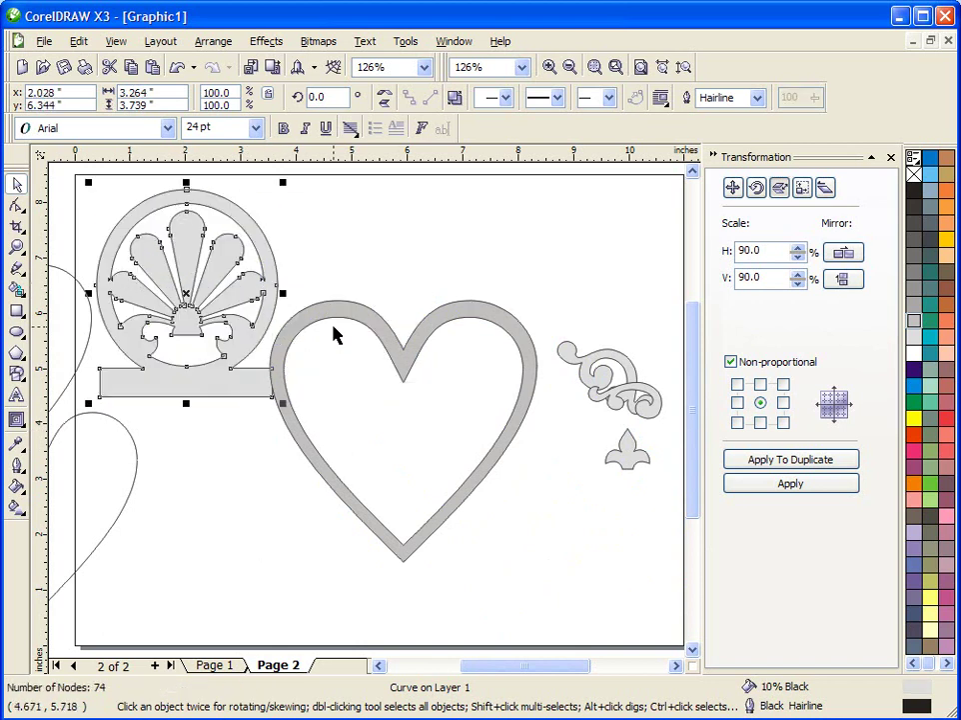
left_click_drag(332, 312, 387, 338)
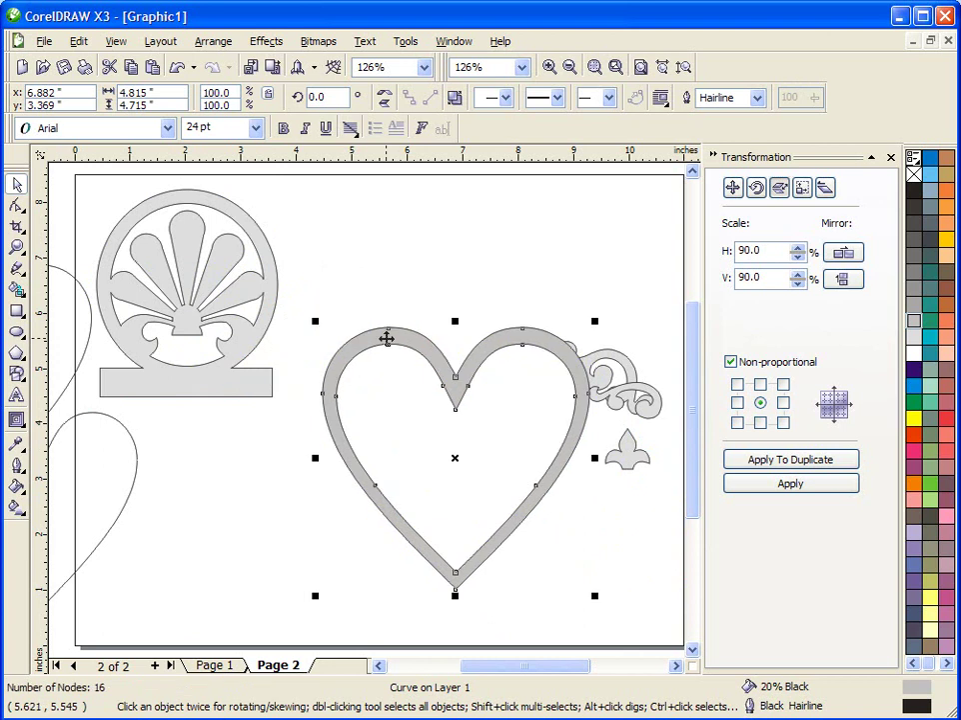
left_click(213, 42)
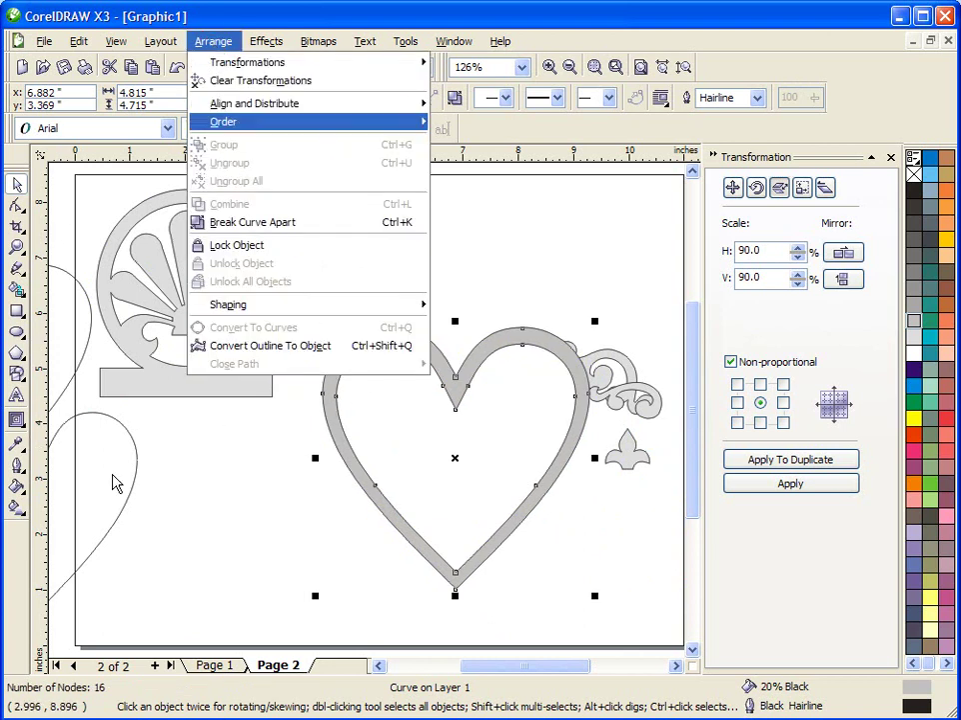
left_click(230, 525)
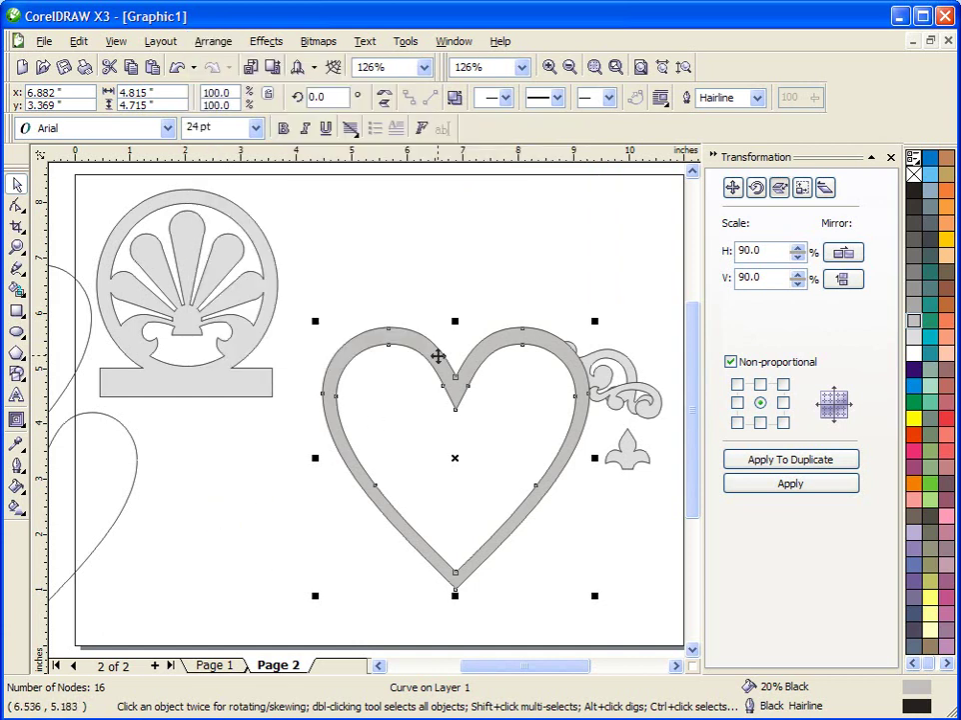
left_click_drag(437, 356, 392, 322)
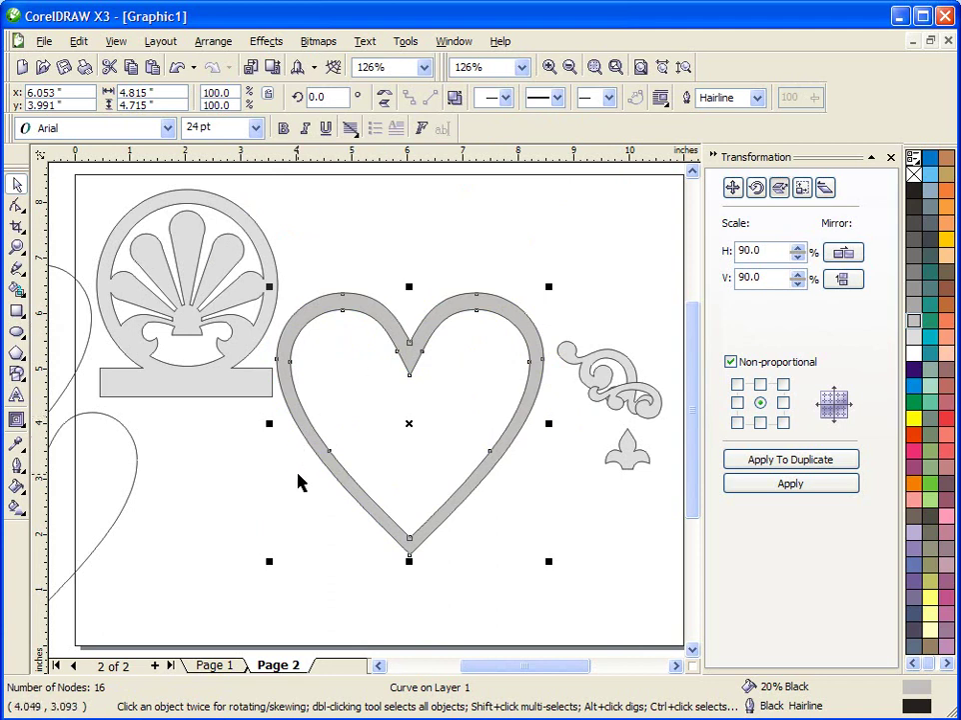
left_click(215, 508)
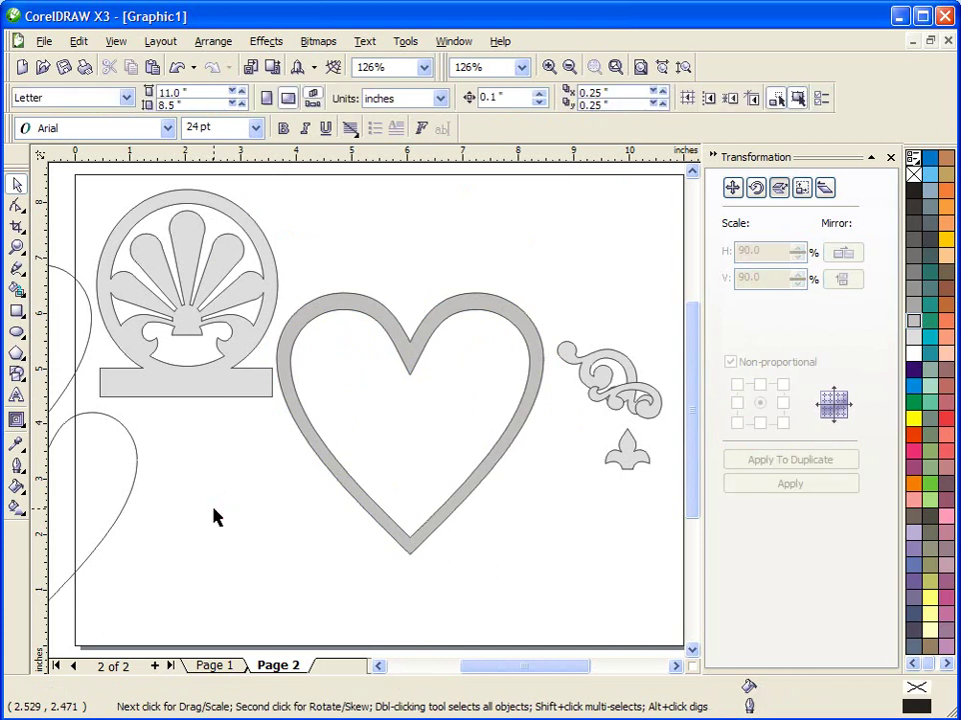